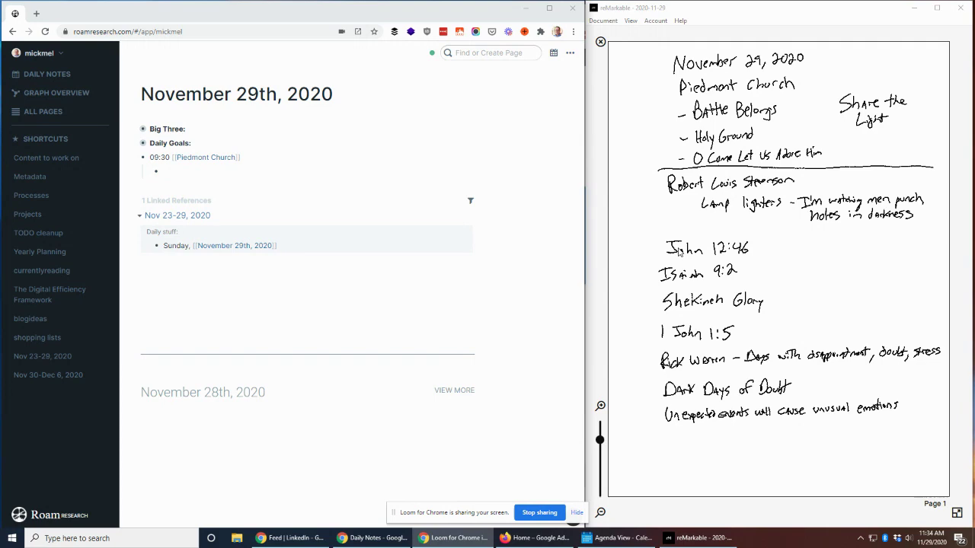
Search for and open the John 12 page.
left_click(495, 54)
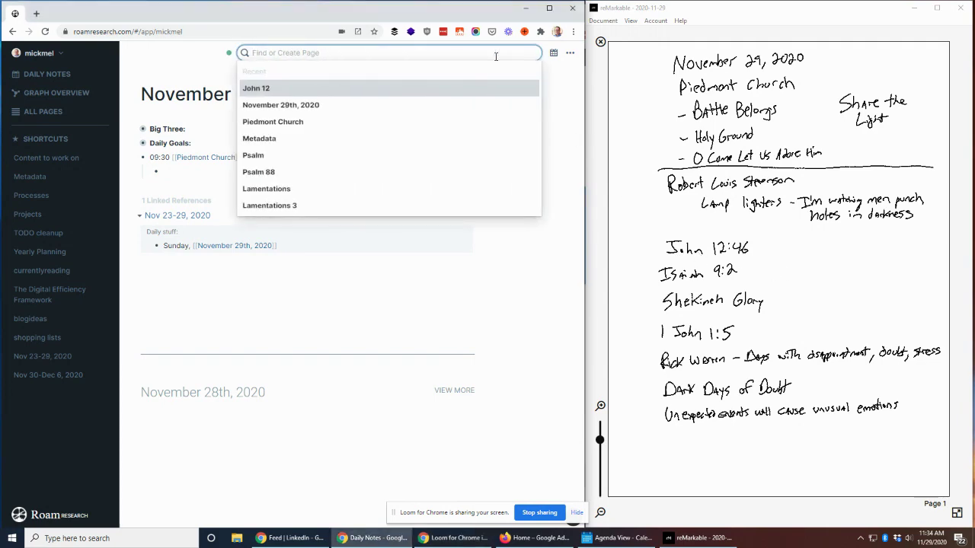
type("John 12")
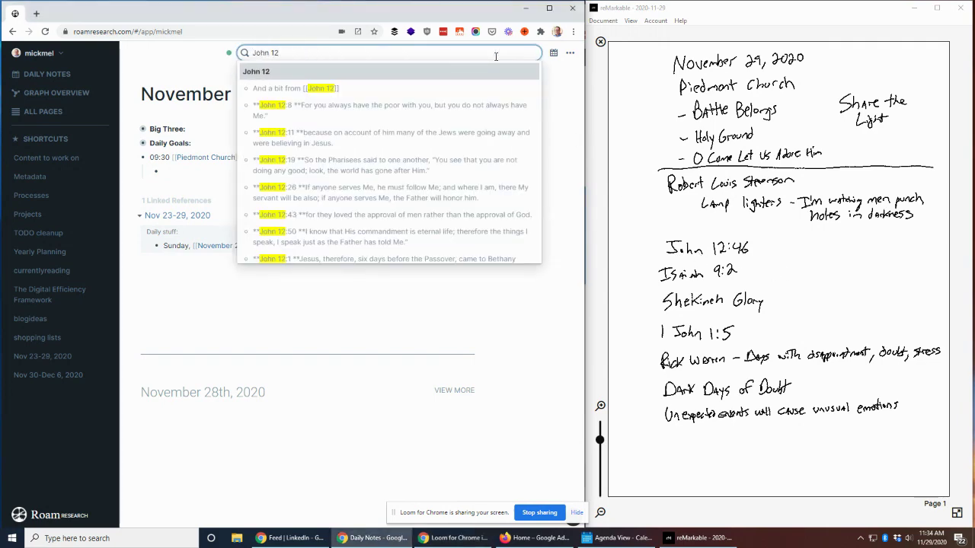
key("Return")
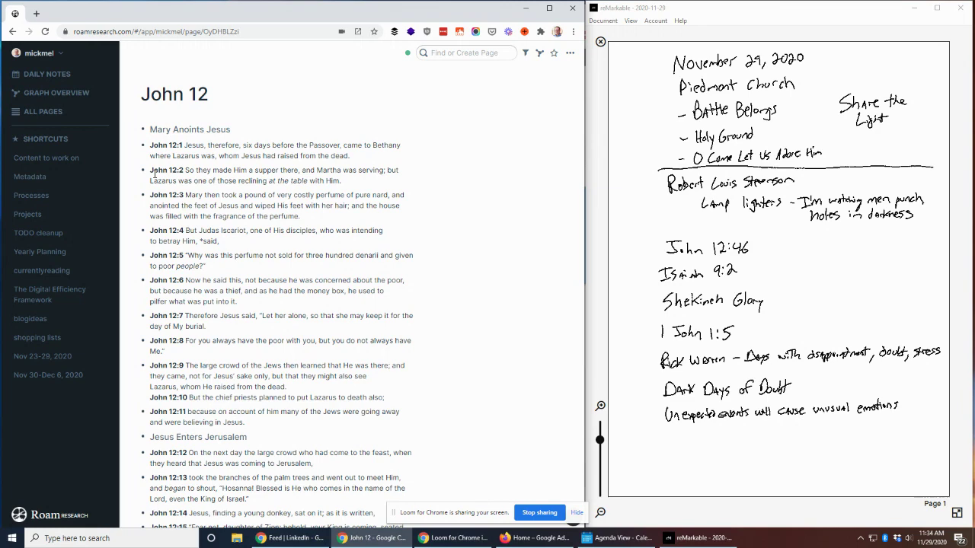
Scroll to verse 12:27 and show its linked reference from the October 11th, 2020 notes.
scroll(191, 302, "down", 3)
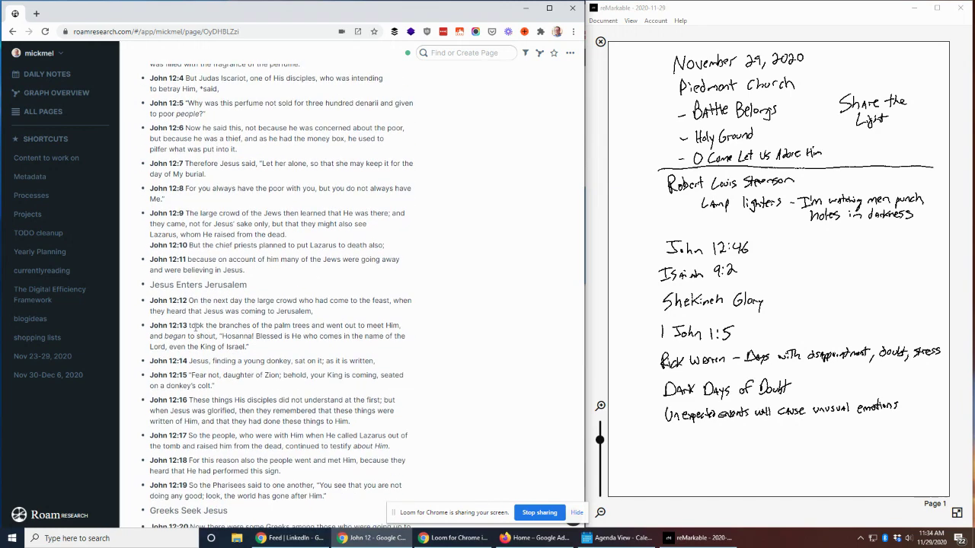
scroll(197, 325, "down", 1)
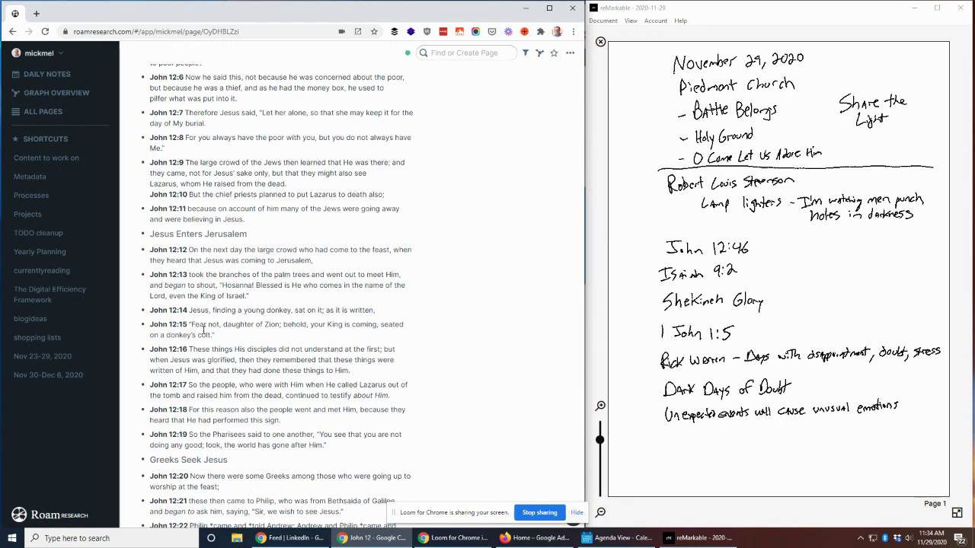
scroll(202, 324, "down", 7)
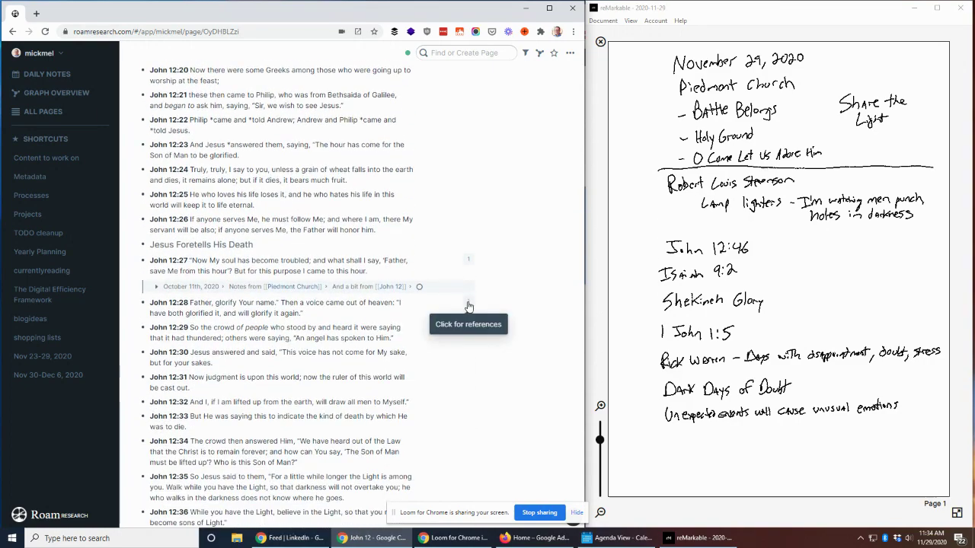
left_click(468, 261)
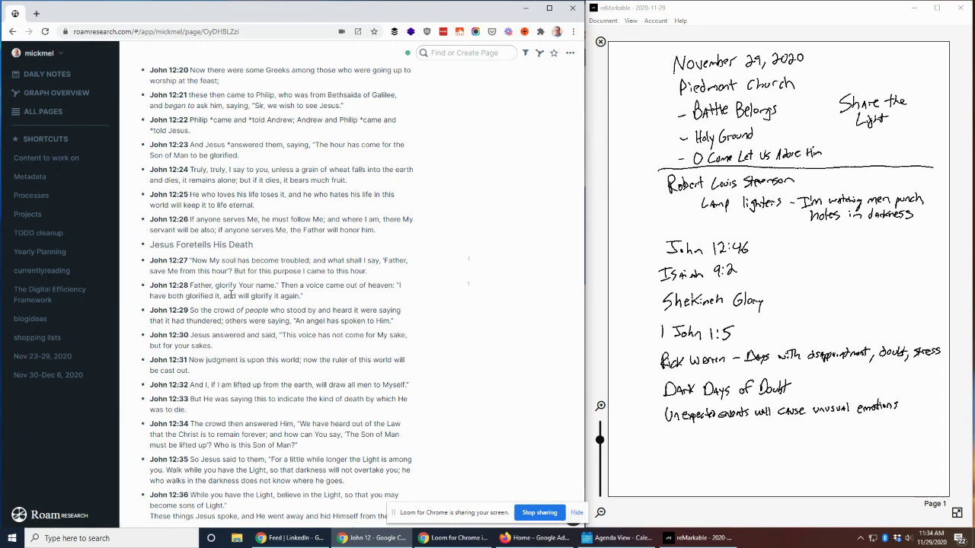
left_click(468, 261)
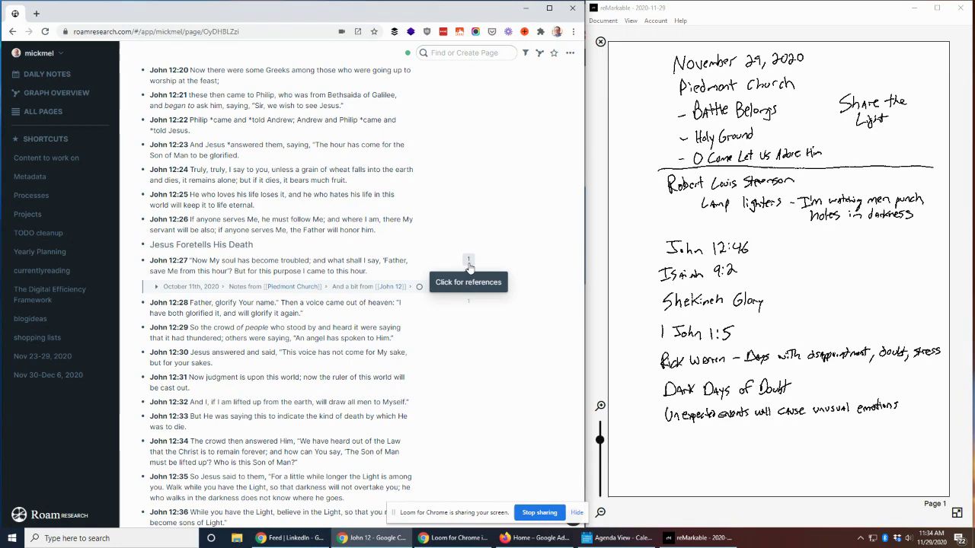
Expand and read the October 11th, 2020 Piedmont Church notes quoting John 12:27, then collapse that reference.
left_click(241, 292)
scroll(312, 347, "down", 2)
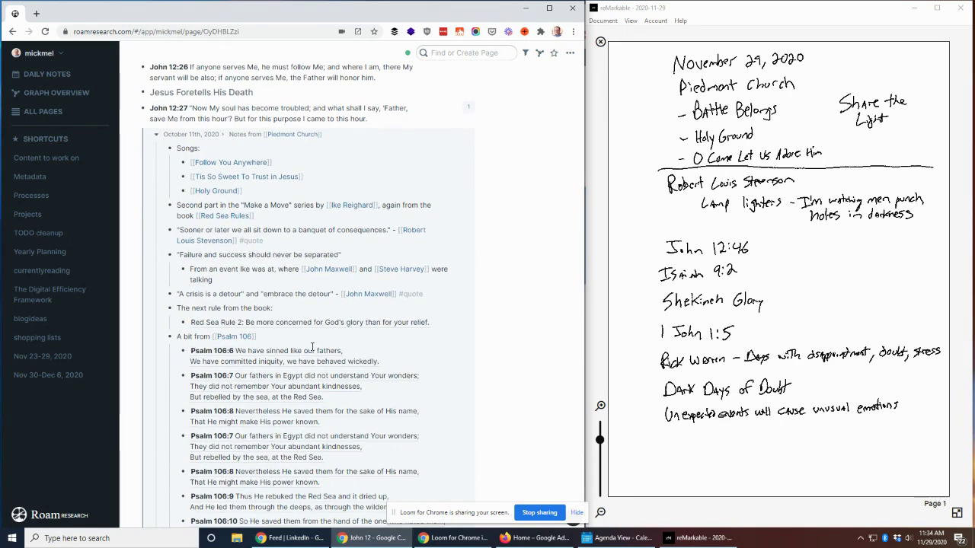
scroll(304, 262, "down", 3)
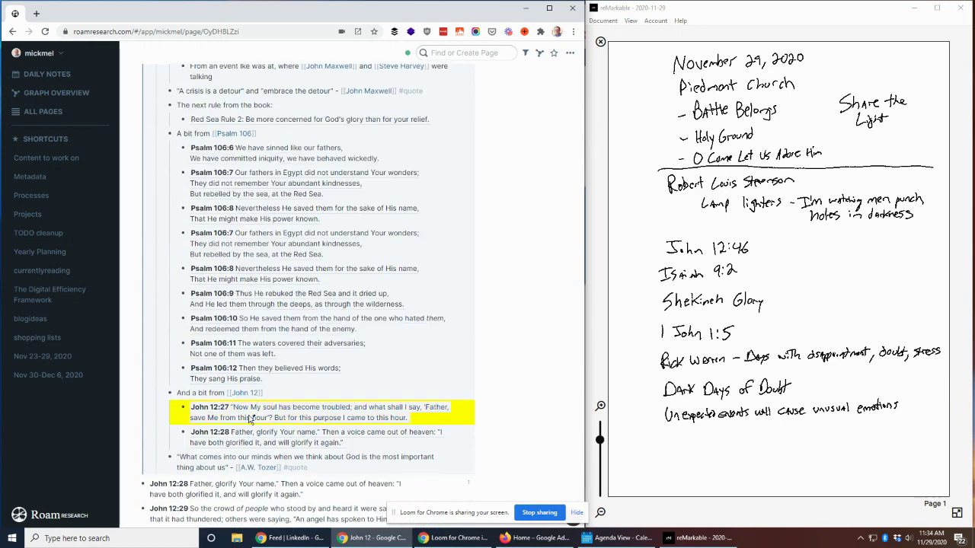
scroll(275, 419, "up", 3)
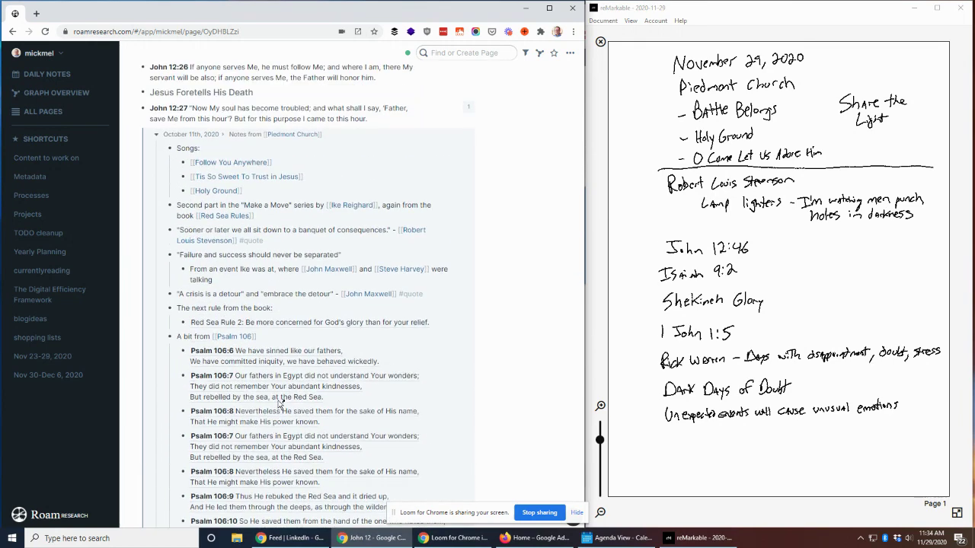
left_click(467, 107)
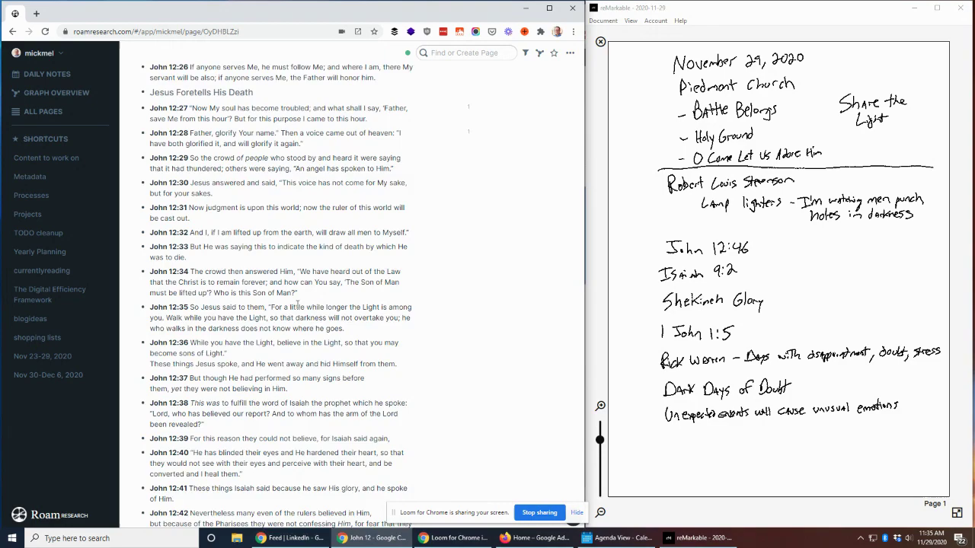
Browse the John, John 12 and New Testament pages, then return to the November 29th, 2020 daily note.
scroll(332, 299, "down", 5)
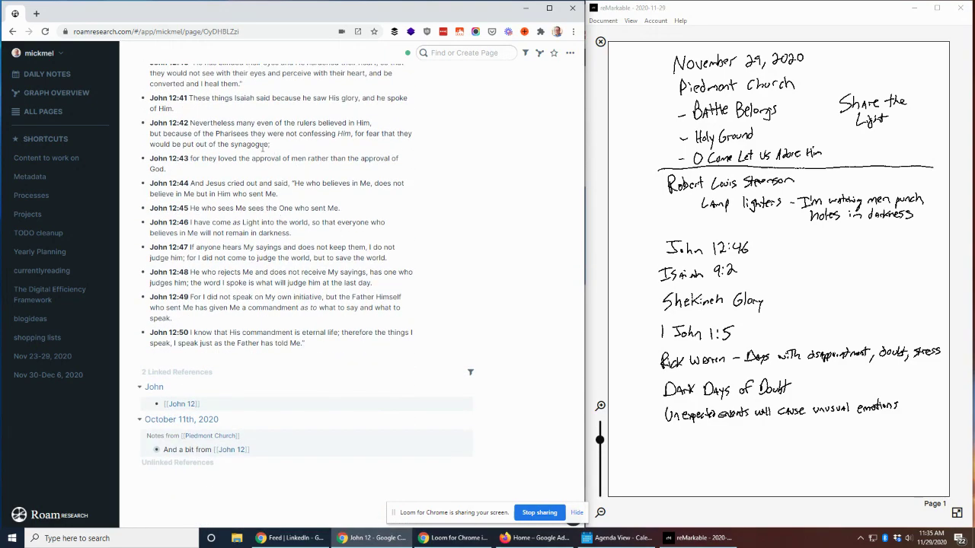
left_click(154, 387)
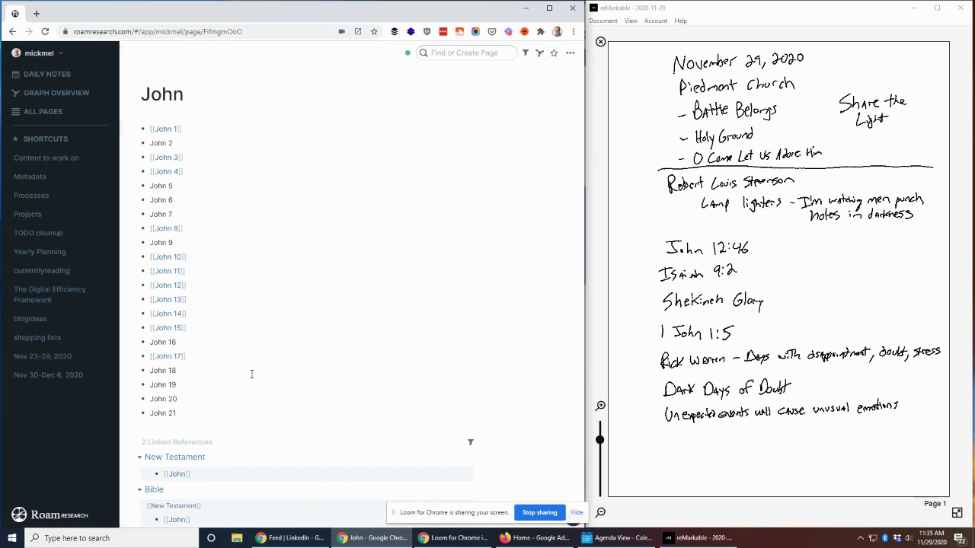
left_click(171, 288)
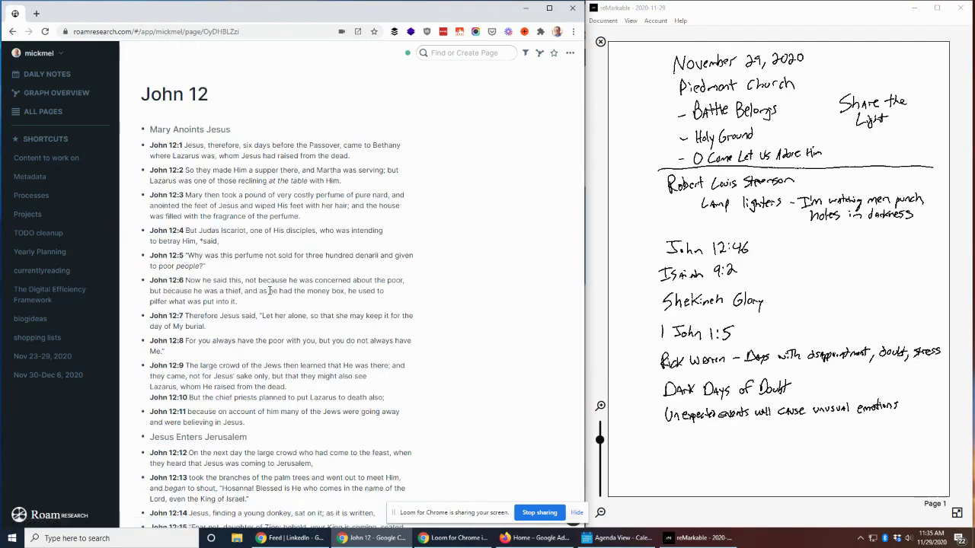
scroll(245, 348, "down", 15)
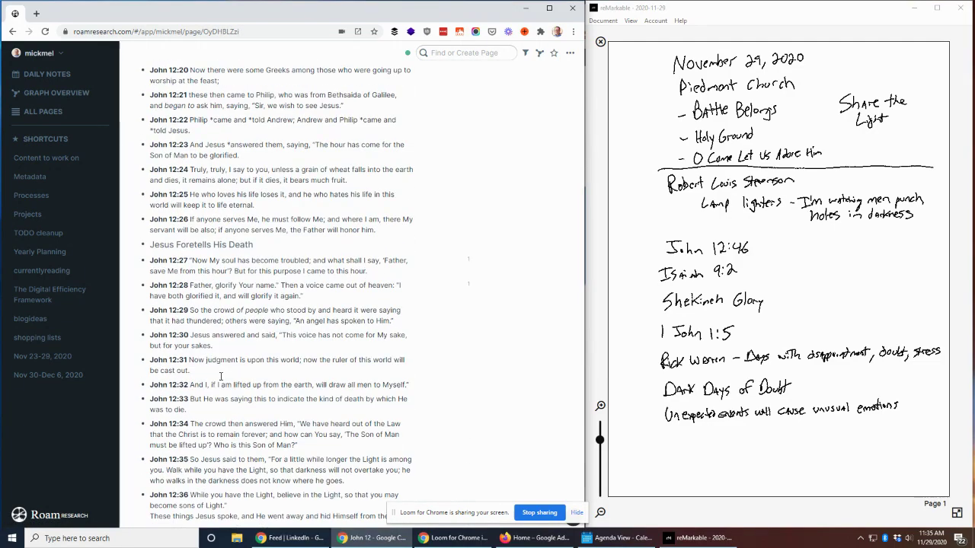
left_click(155, 389)
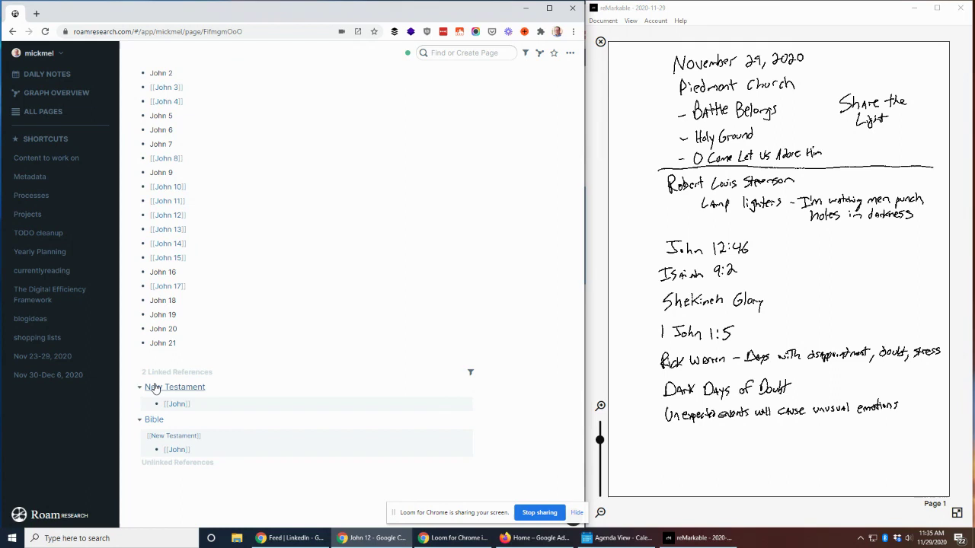
left_click(169, 389)
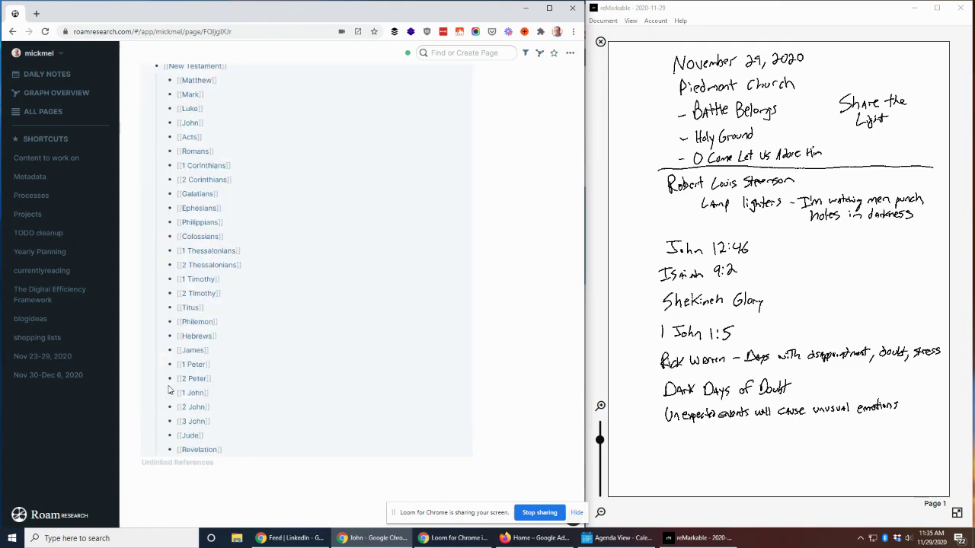
scroll(301, 282, "down", 3)
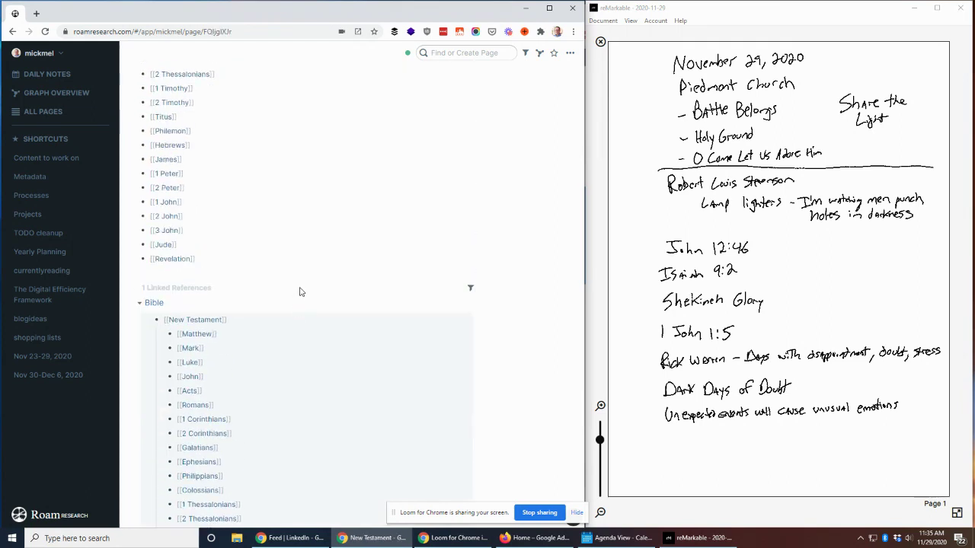
scroll(303, 287, "up", 3)
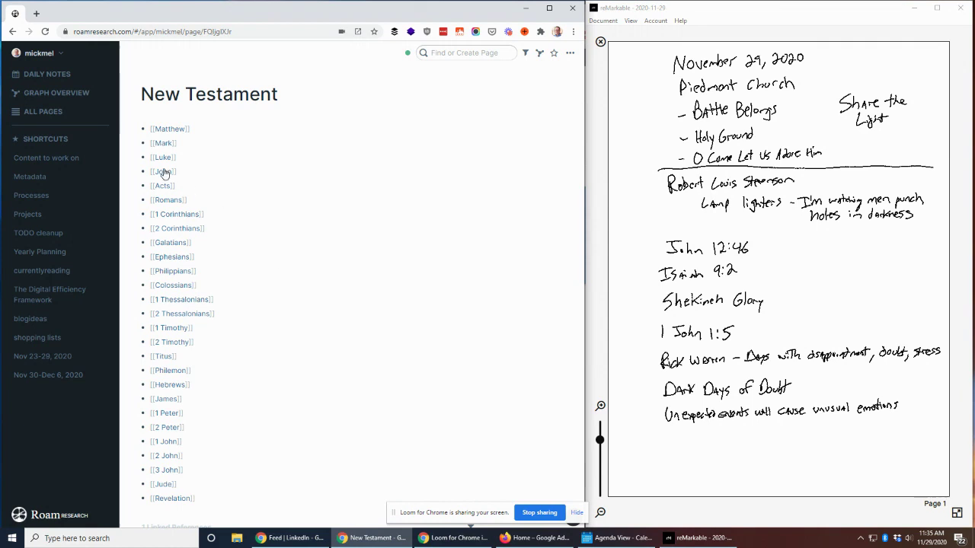
left_click(46, 74)
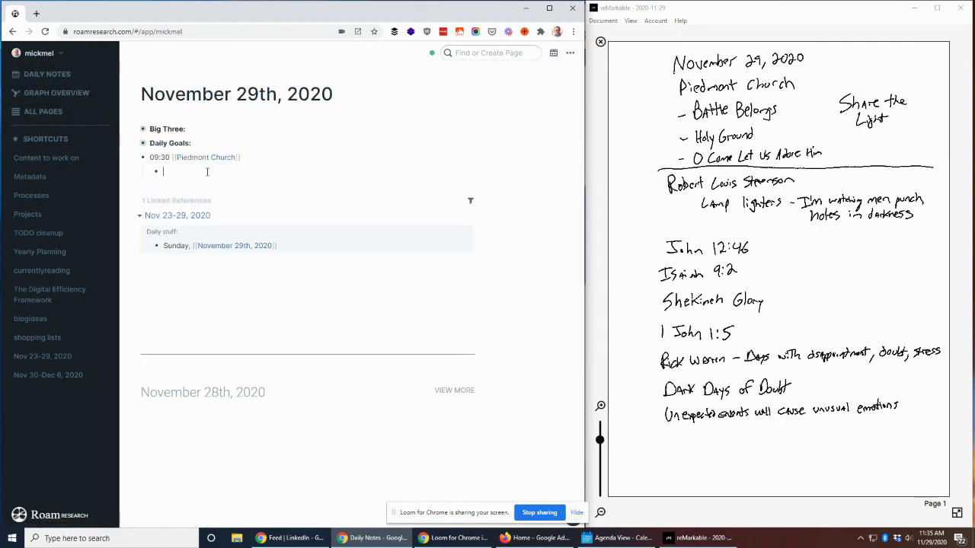
Write 'Sermon was [[Share the Light]] by' followed by a link to the preacher's page.
type("Sermon was [[Share the Li")
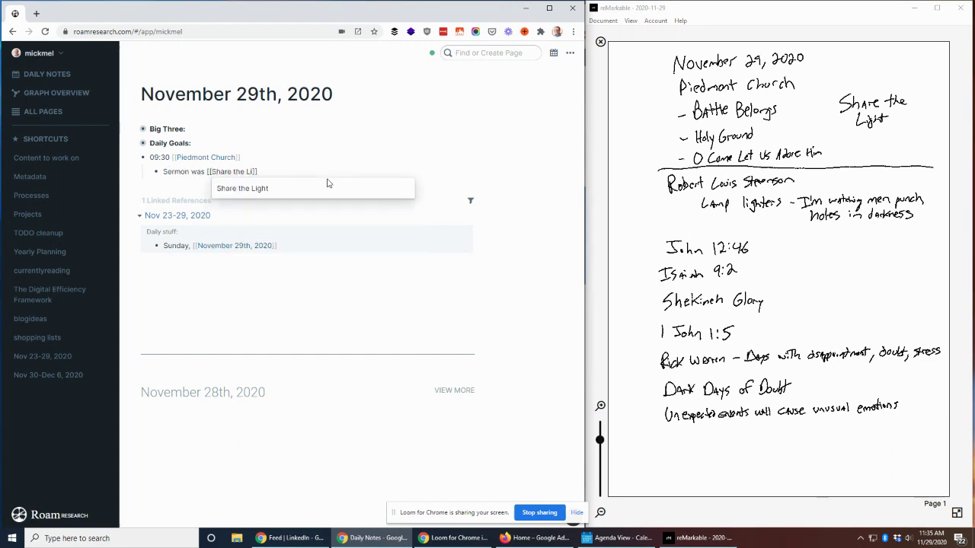
left_click(328, 183)
type("by [[Ike")
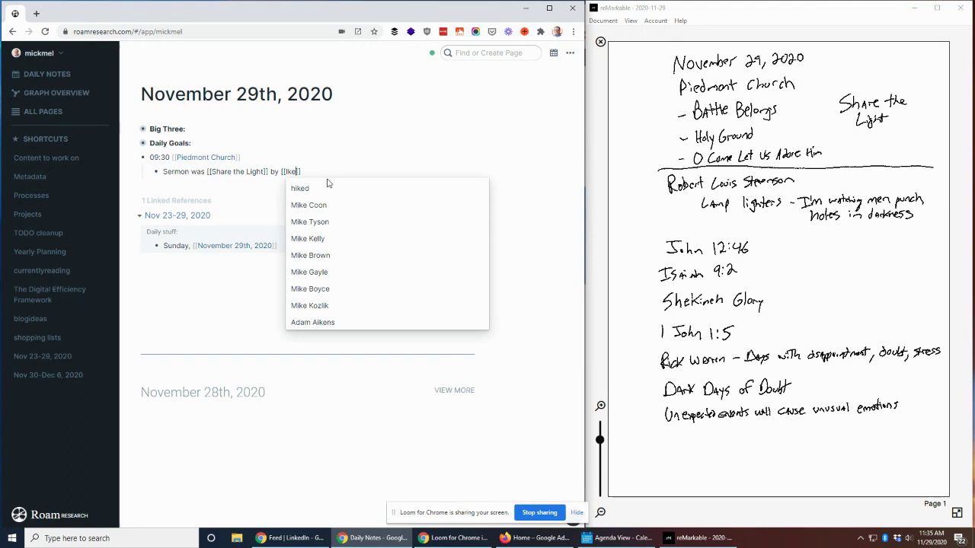
type(" Rei")
key("Return")
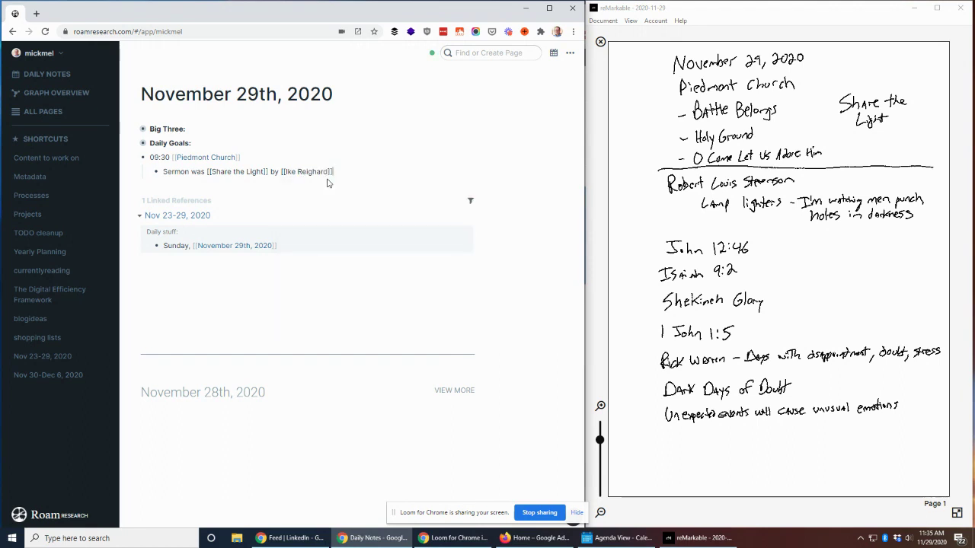
key("Return")
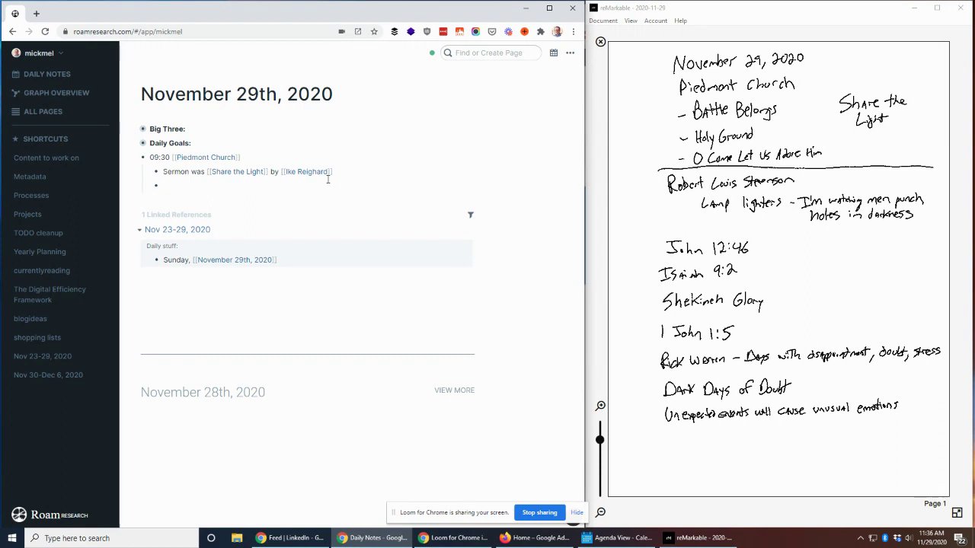
Add a Songs bullet with nested links to Battle Belongs, Holy Ground and O Come Let Us Adore Him.
type("Songs")
key("Return")
key("Tab")
type("[[Bal")
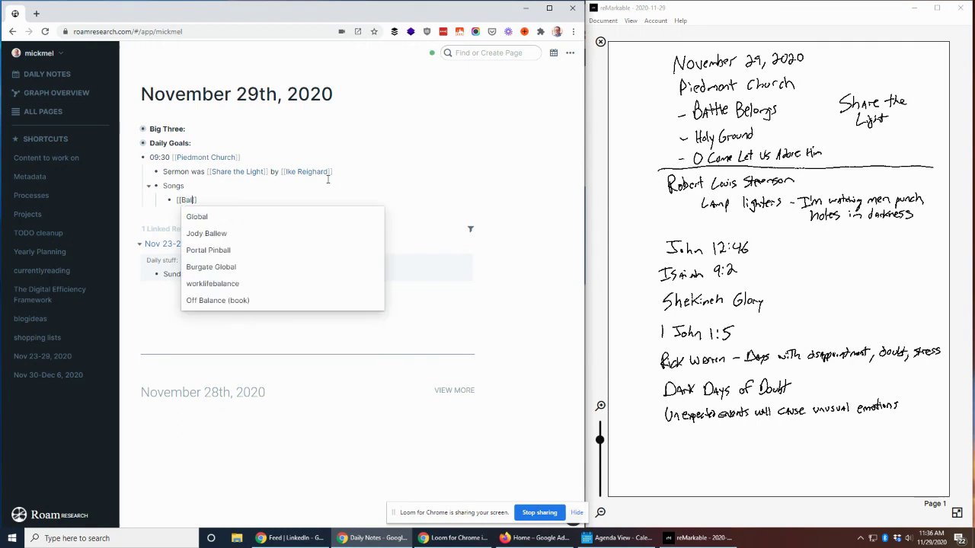
type("tt")
key("Down")
key("Return")
key("Return")
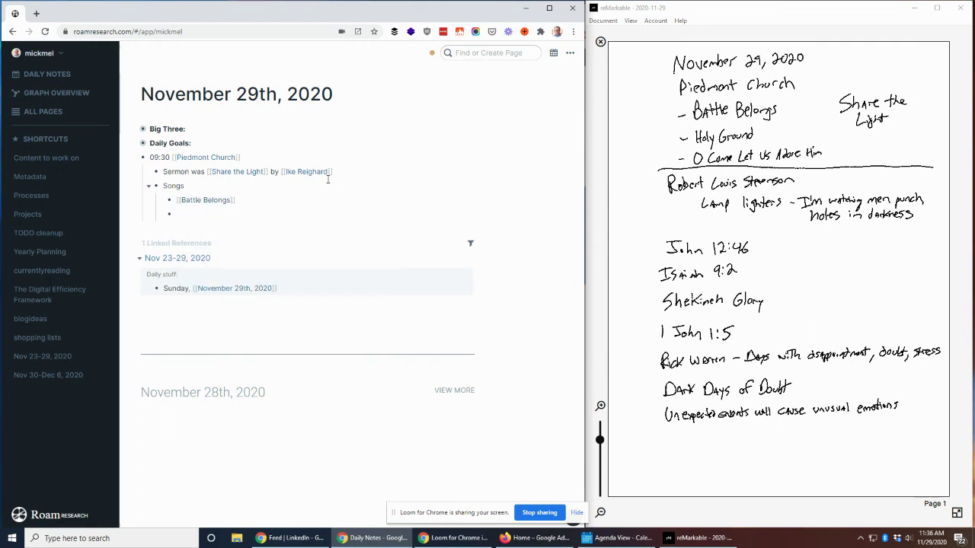
type("[[Holy")
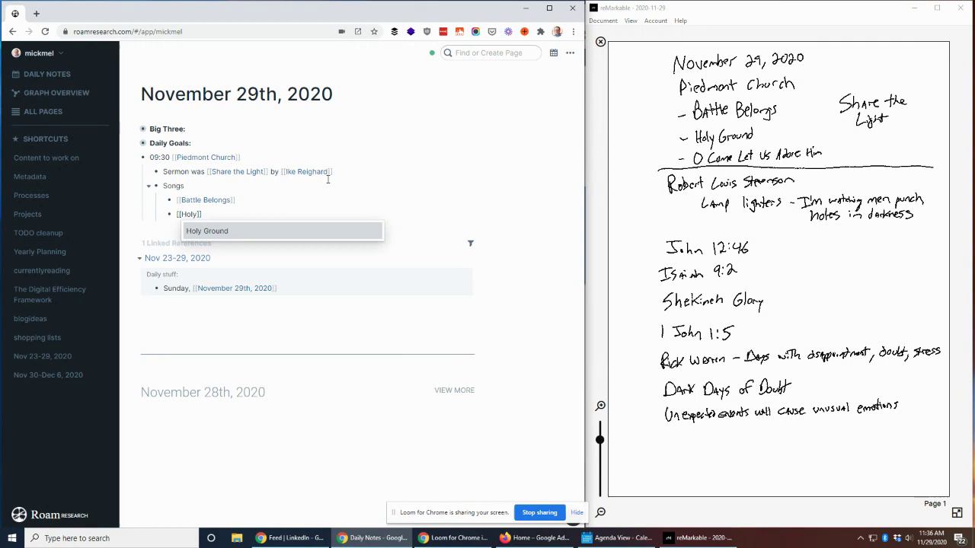
key("Return")
key("Return")
type("[[O com")
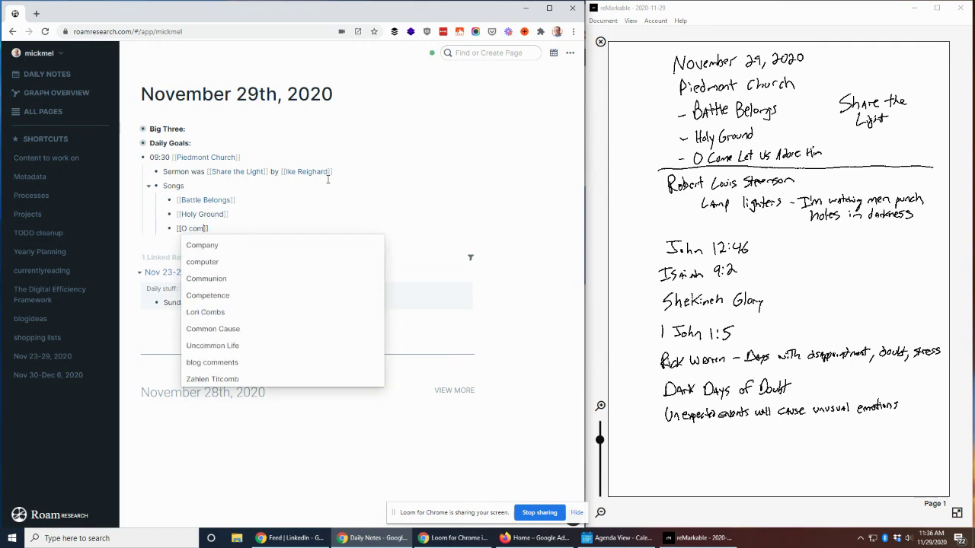
type("e")
key("Return")
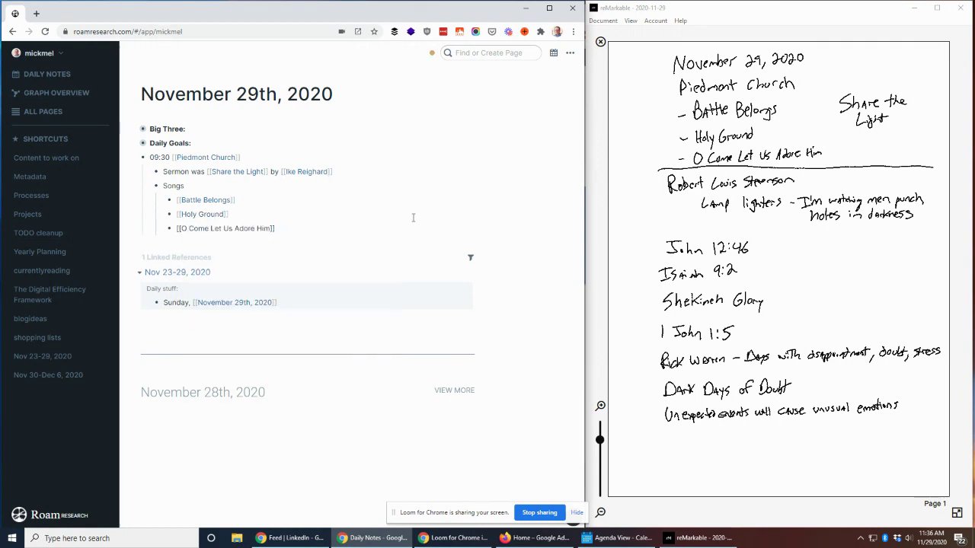
View the Holy Ground song page, then return to the daily notes.
left_click(198, 216)
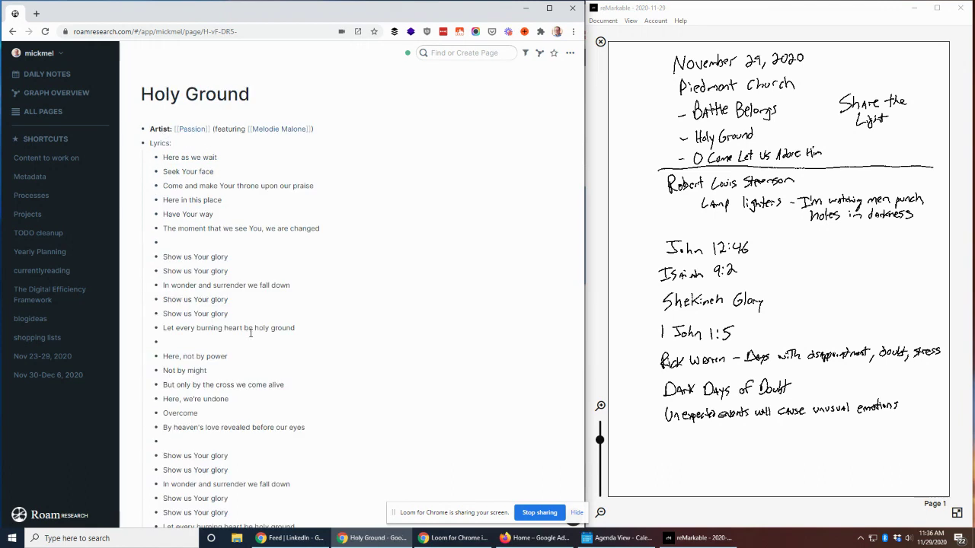
scroll(251, 329, "down", 5)
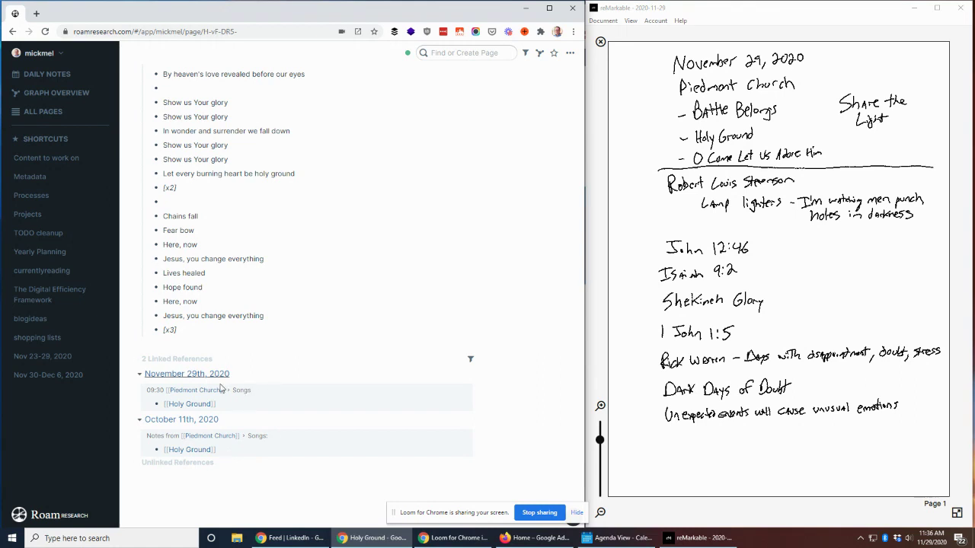
left_click(43, 76)
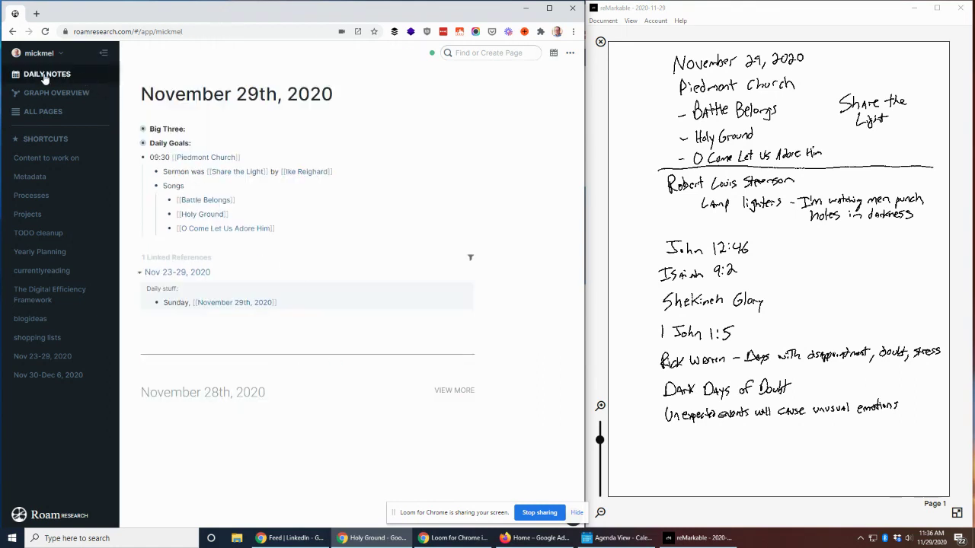
Below the songs, add an outdented bullet 'An anecdote from [[Robert Louis Stevenson]] about lighting the way:'.
left_click(284, 228)
key("Return")
key("shift+Tab")
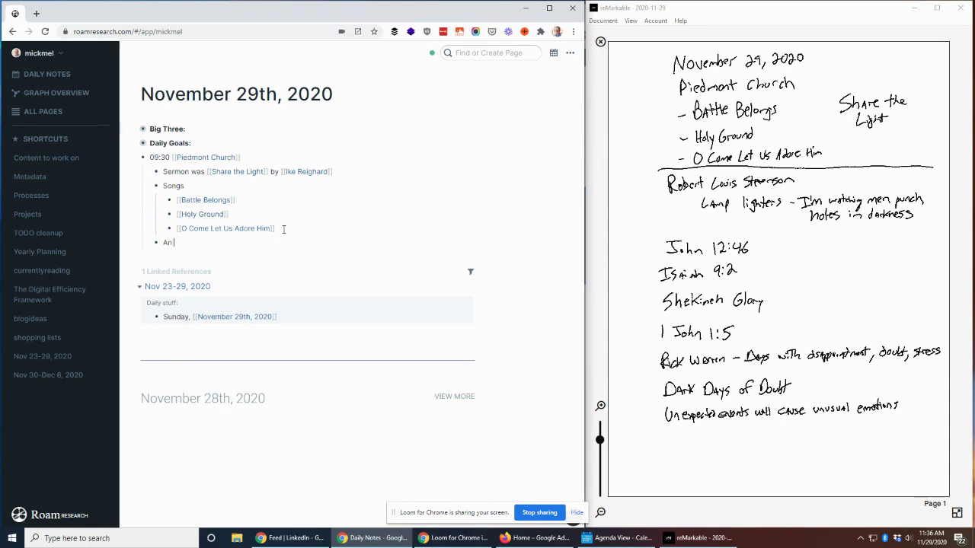
type("necdot")
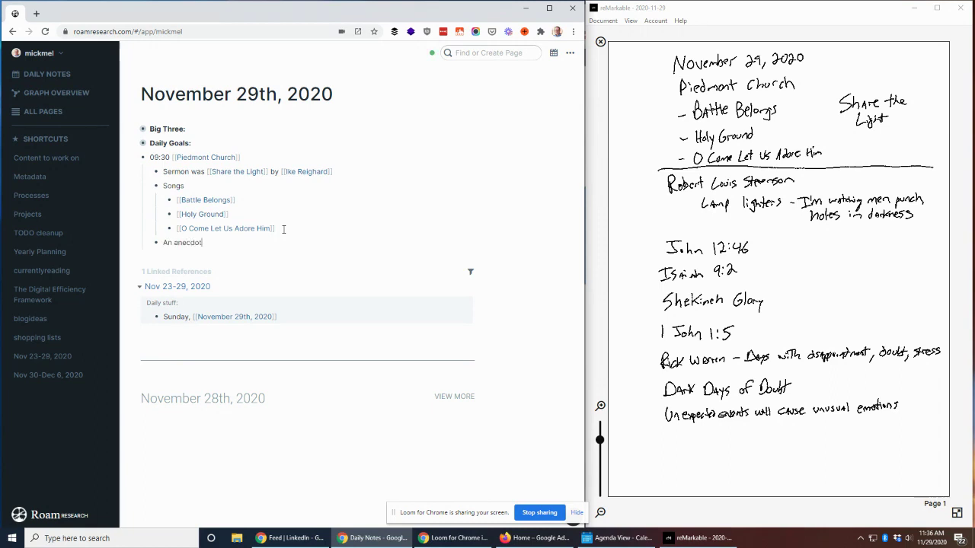
type("e from [[Robert Louis")
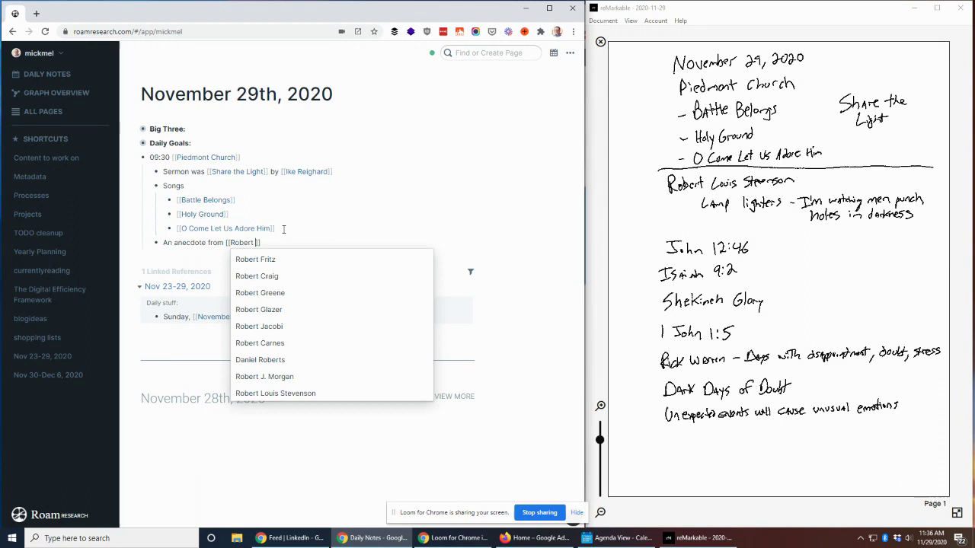
key("Return")
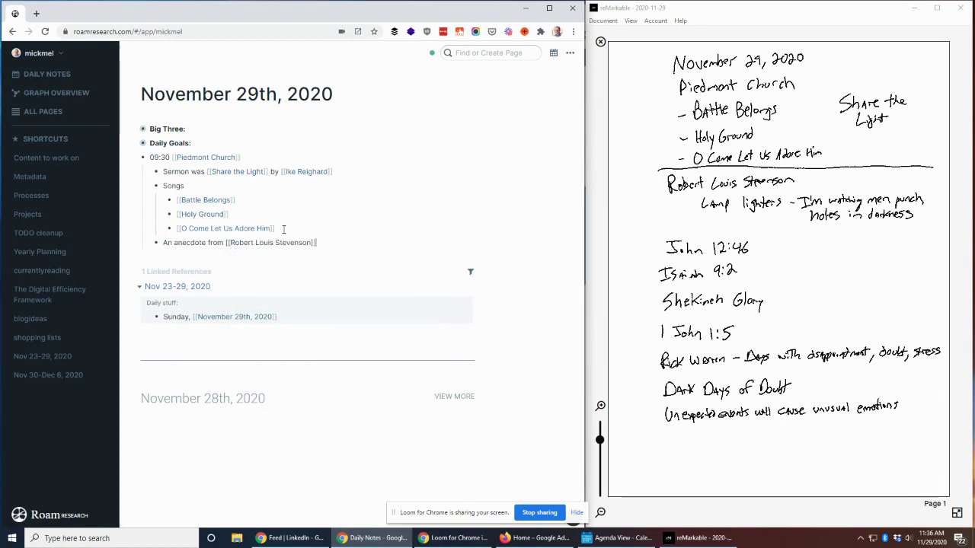
type("about lighting")
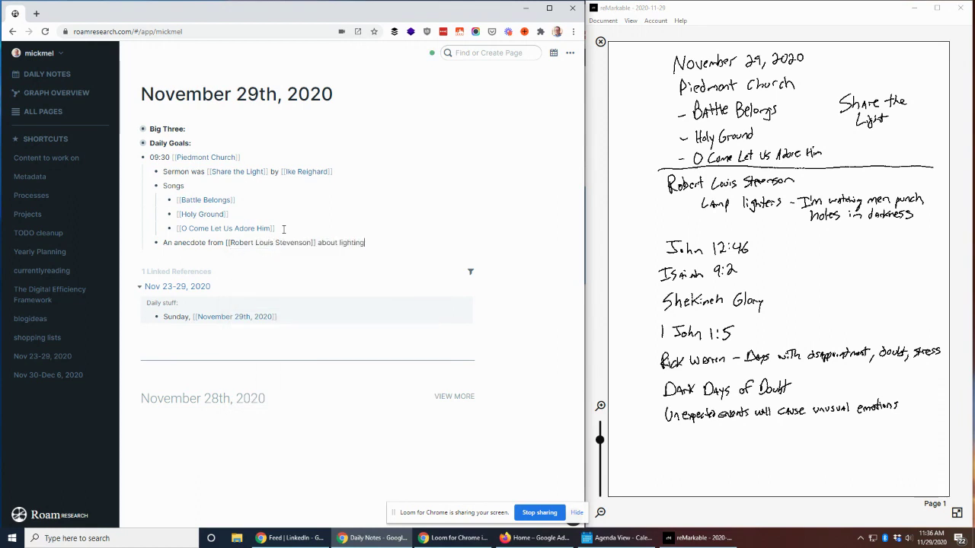
type(" the way:")
key("Return")
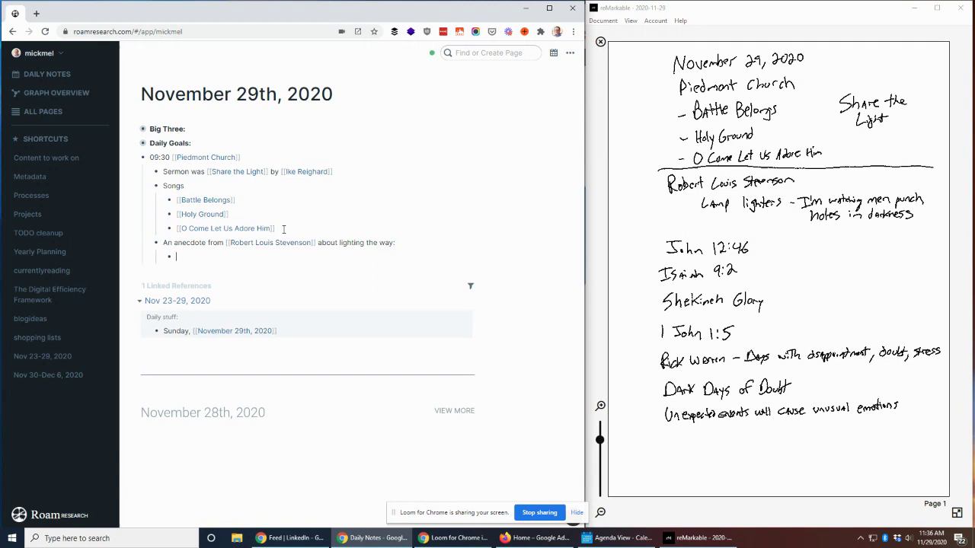
Nest the quote 'I'm watching a man punching holes in the darkness.' and add 'lamp lighters' to the anecdote.
key("alt+Tab")
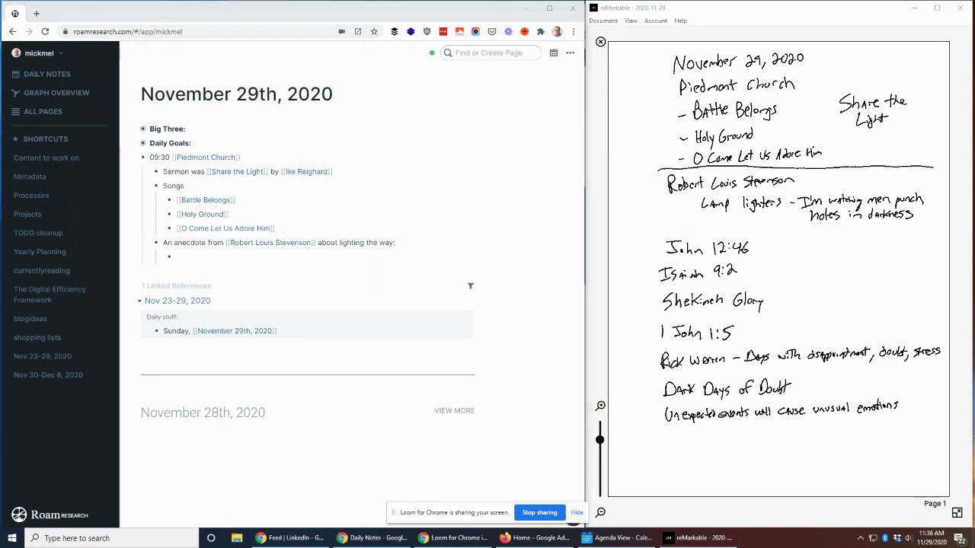
left_click(202, 252)
type("I'm watching a man punching holes in the darkness.")
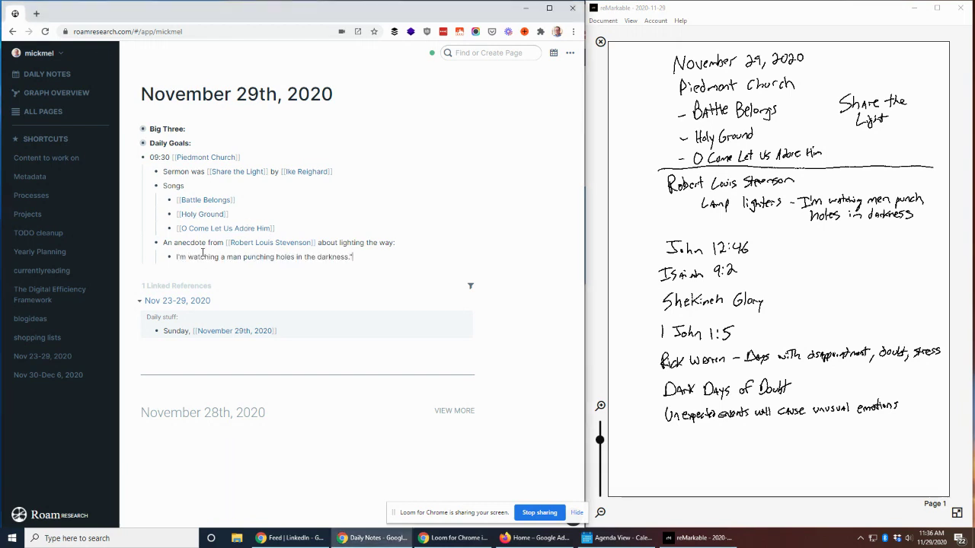
type("\"")
key("End")
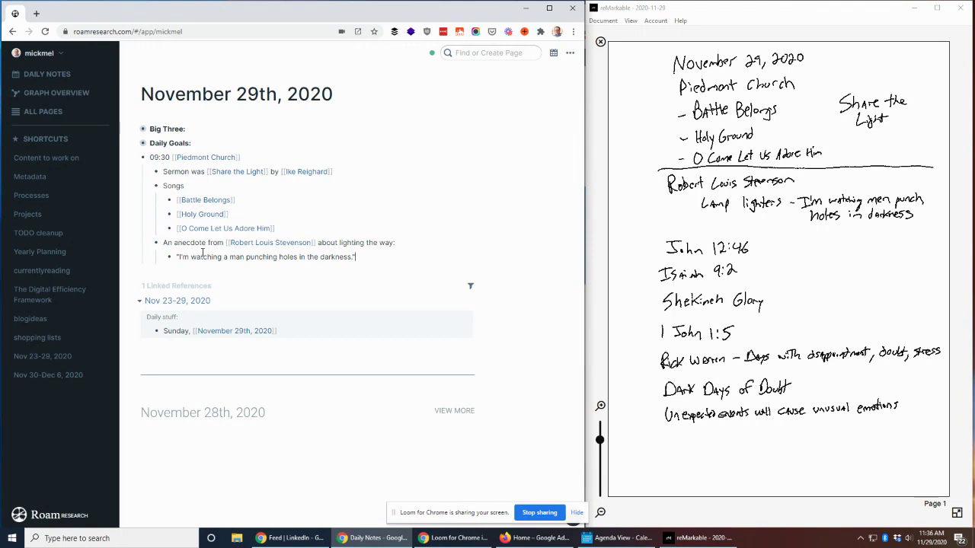
key("Up")
type("lamp lighters")
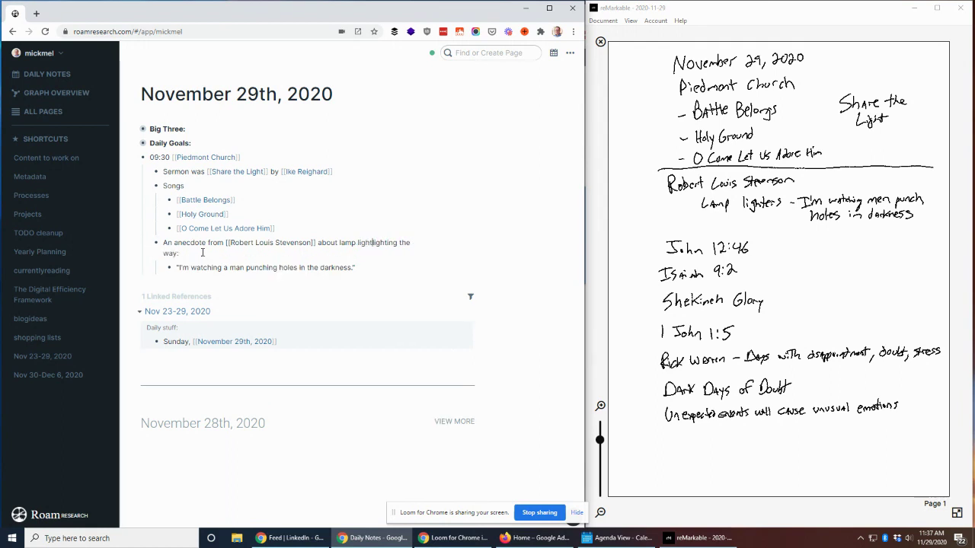
type(" and how they were")
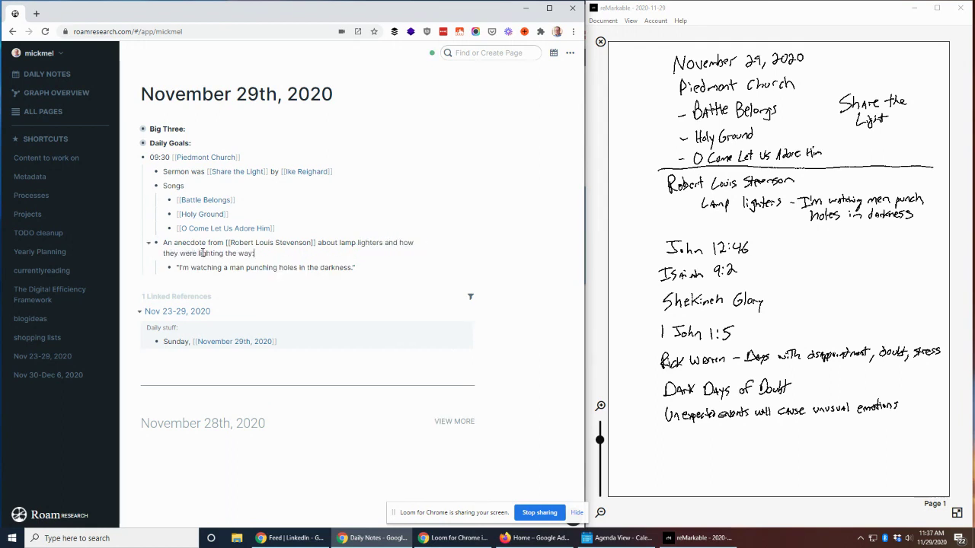
key("Down")
key("Return")
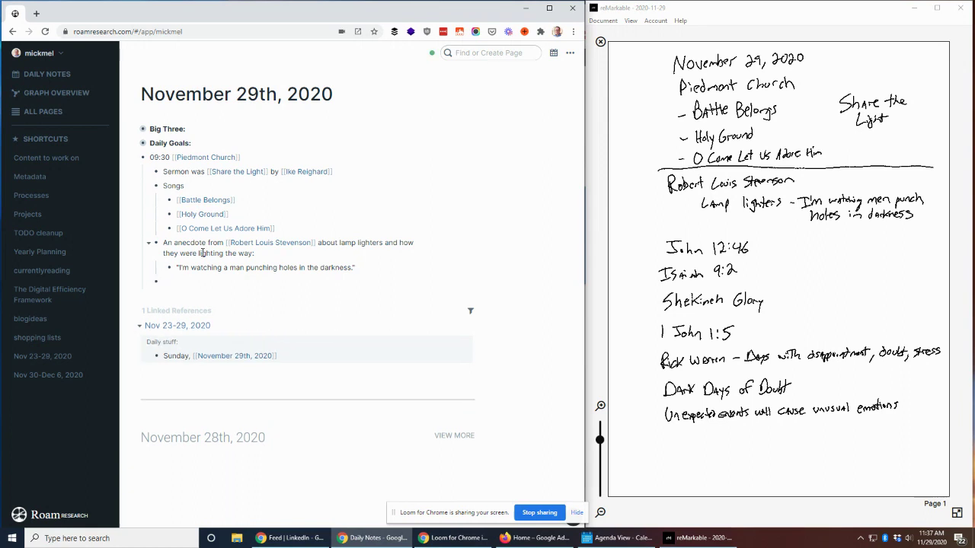
Append '[[Robert Louis Stevenson]] #quote' to the darkness quote line.
type("[[Robert ")
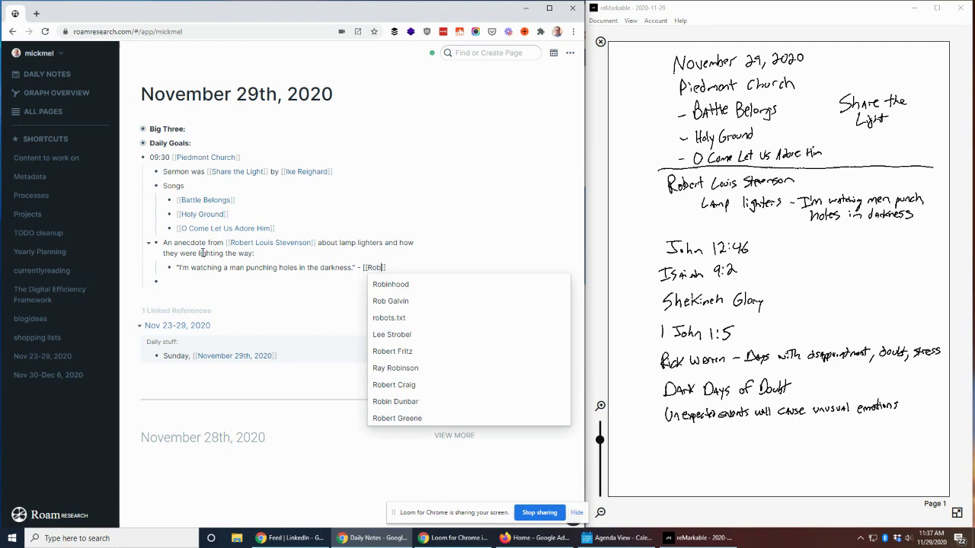
type("L")
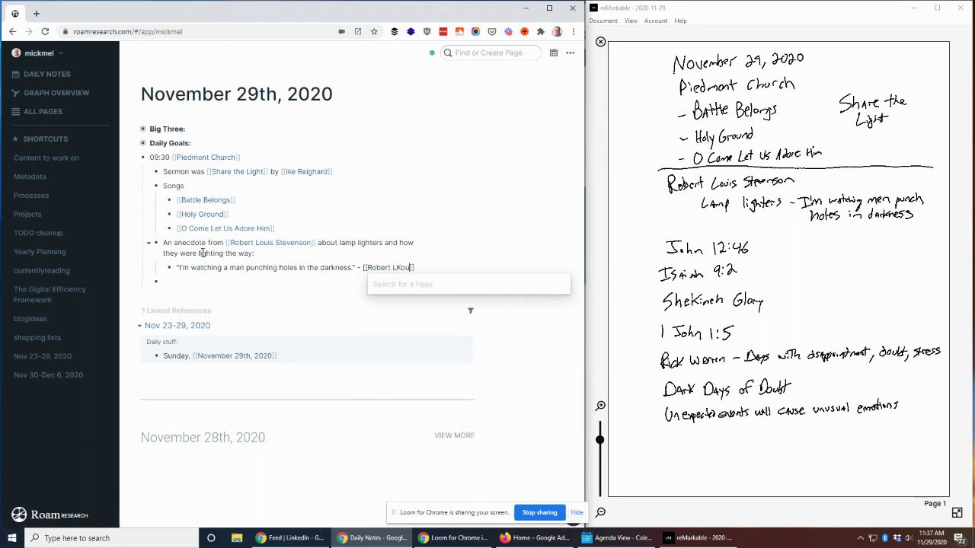
type("o")
key("Down")
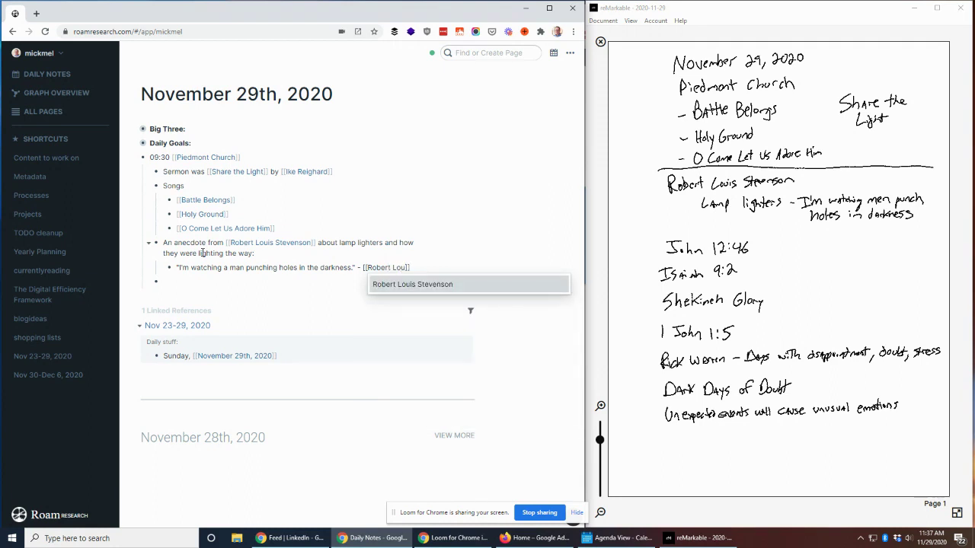
key("Return")
type("#quote")
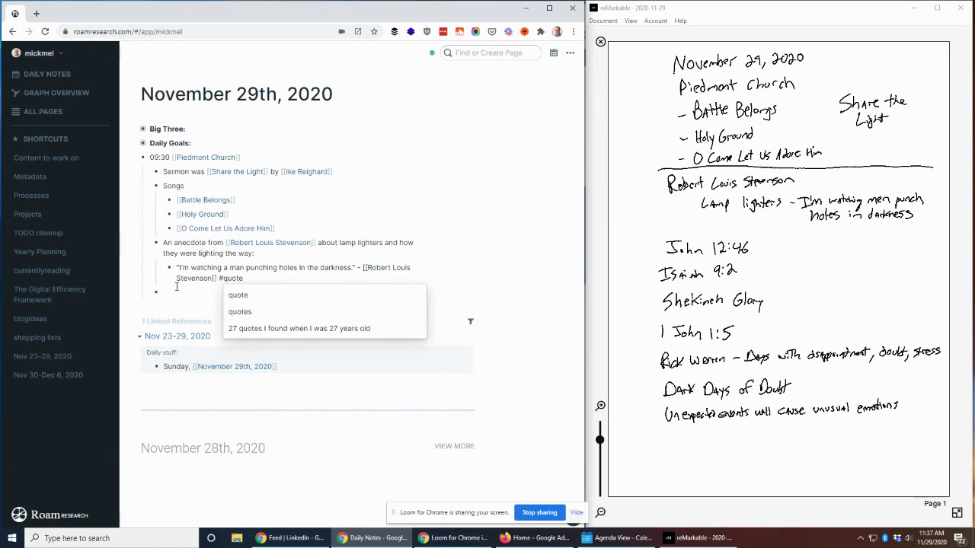
left_click(177, 291)
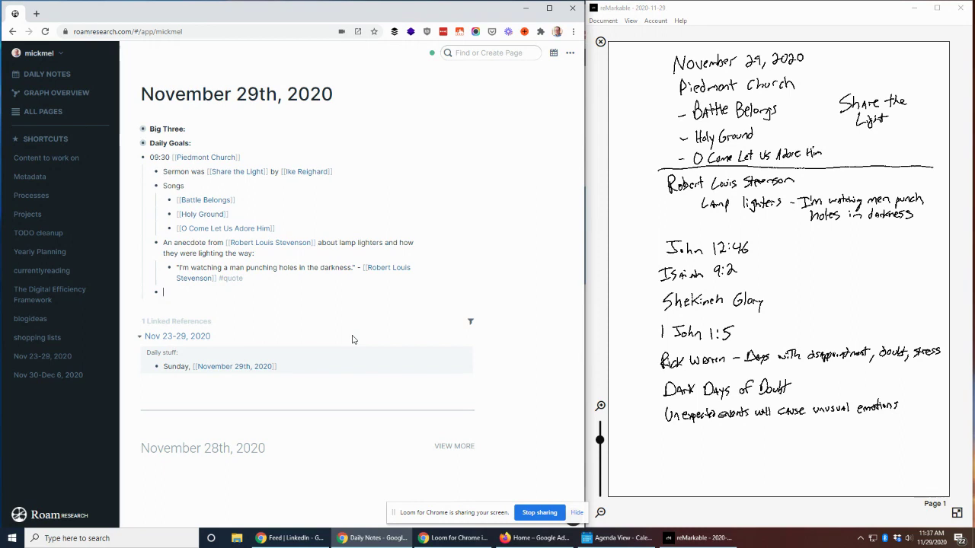
Insert the John 12:46 and Isaiah 9:2 verse block references, then begin a 'He mentioned [[Shekineh Glory' line.
type("((john 12")
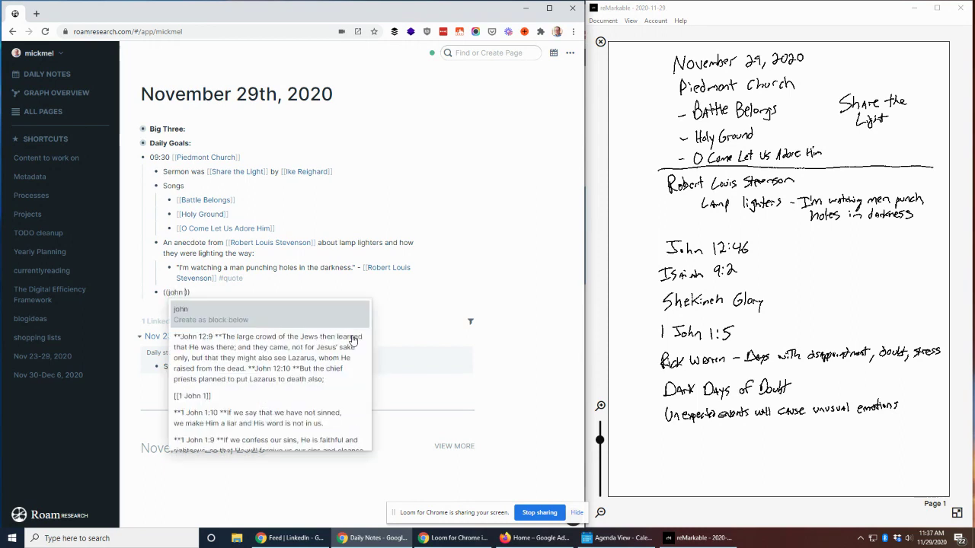
type(":46")
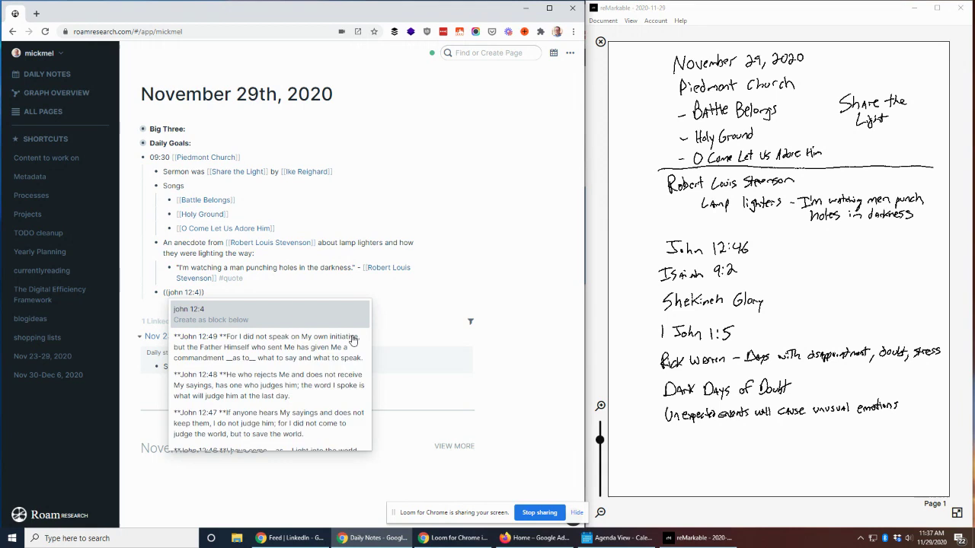
key("Return")
key("Return")
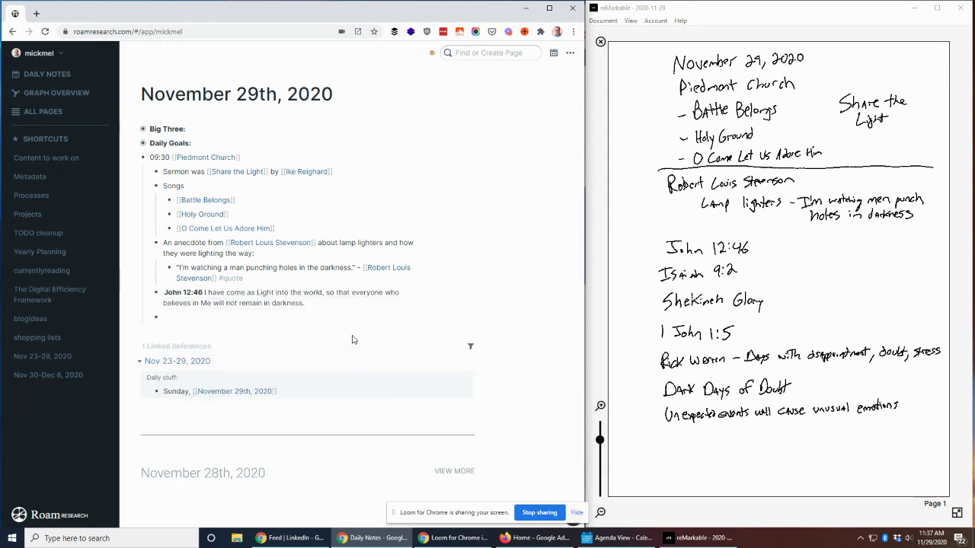
type("((isaish")
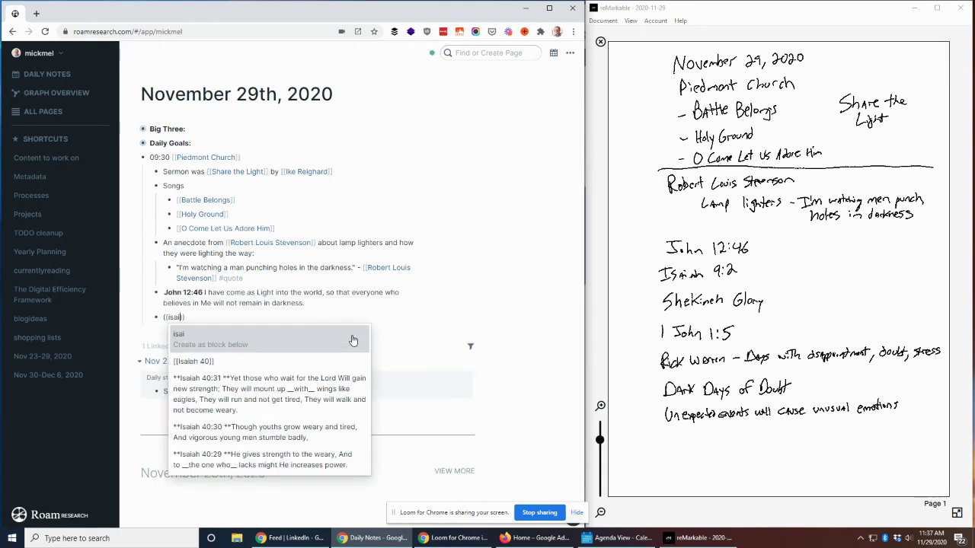
key("BackSpace")
key("BackSpace")
type("ah 9:2")
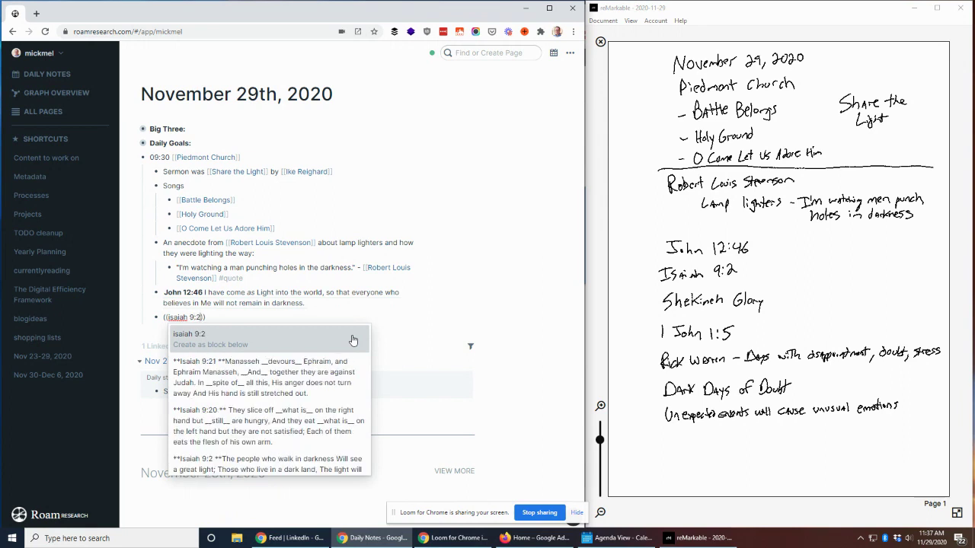
key("Down")
key("Down")
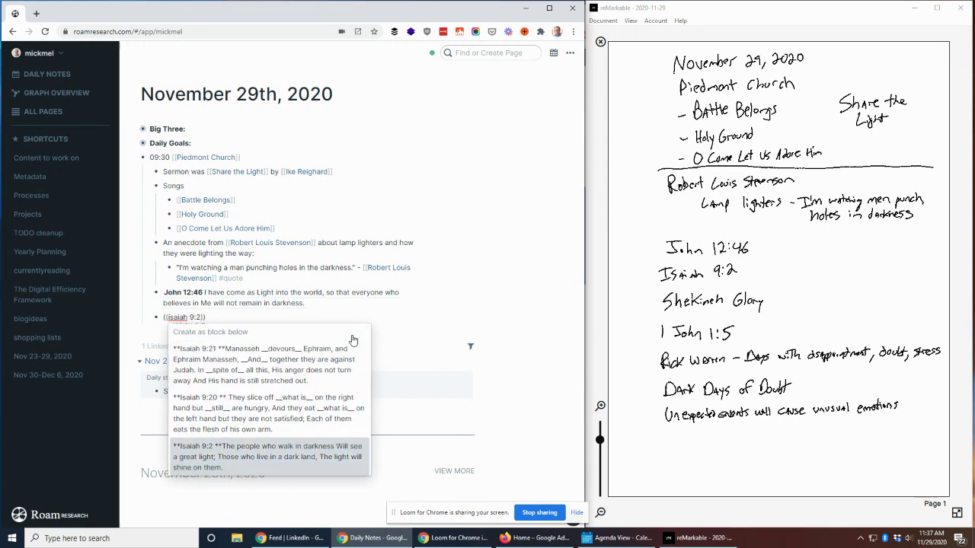
key("Return")
key("Return")
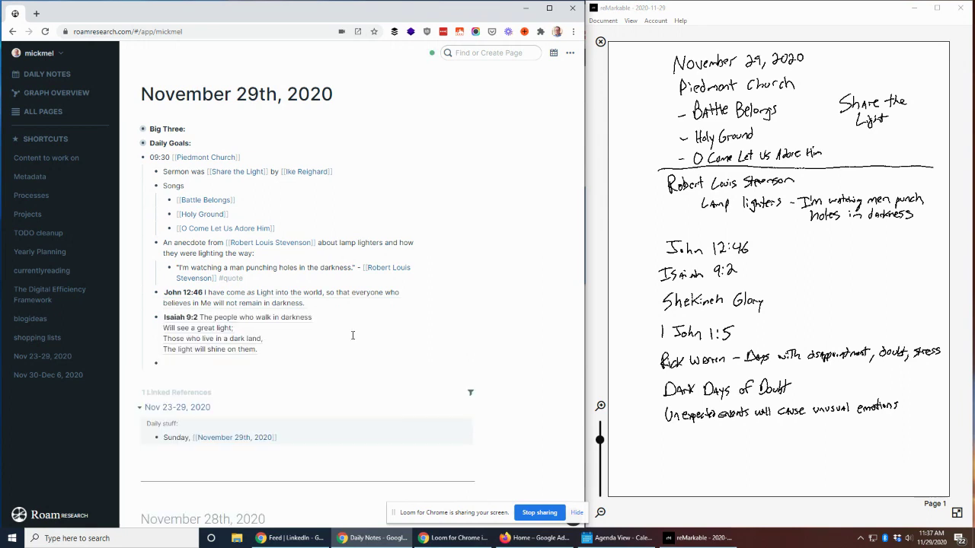
type("He mentioned ")
type("[[")
type("Shekine")
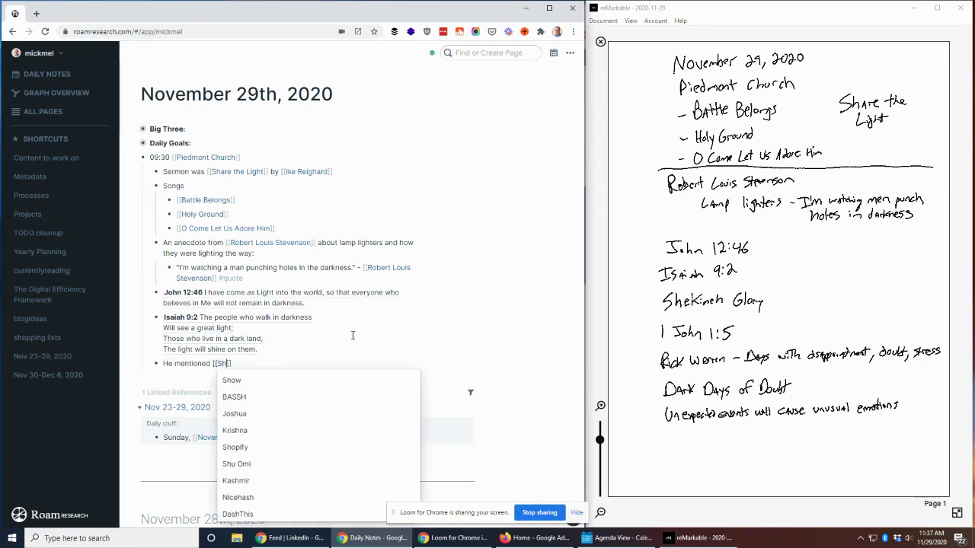
type("h Glory")
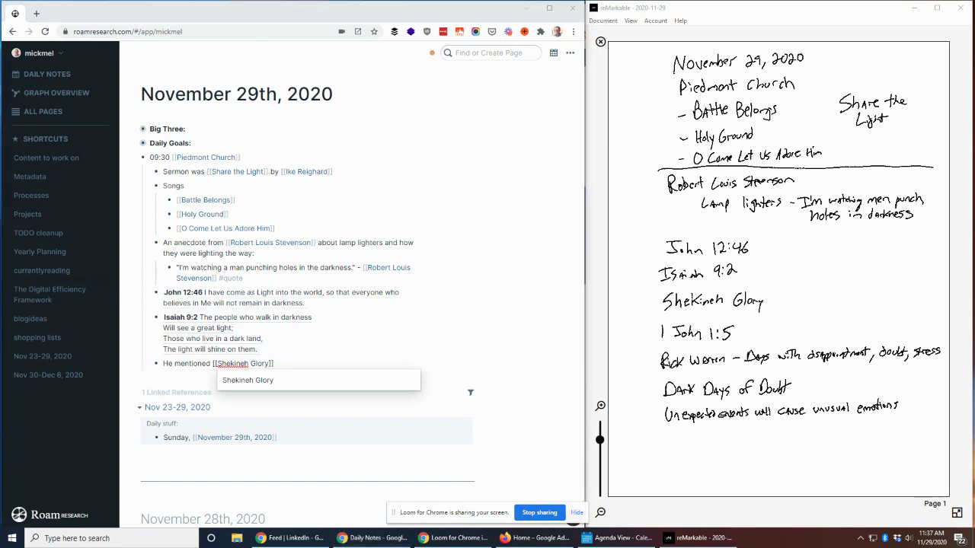
Finish the 'He mentioned [[Shekineh Glory]]' line and open the new Shekineh Glory page.
left_click(248, 378)
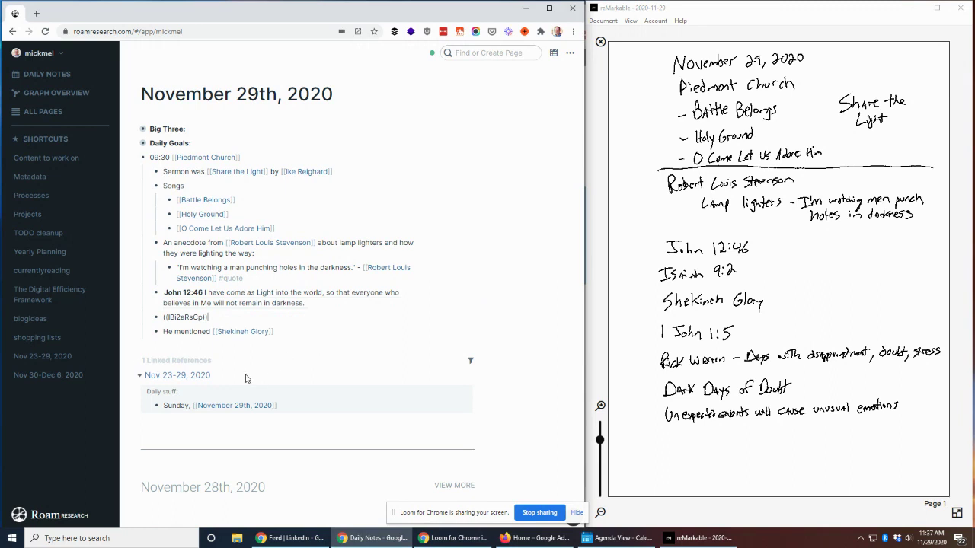
left_click(235, 333)
Paste a definition of Shekinah Glory onto the Shekineh Glory page, then return to the November 29th note.
left_click(187, 126)
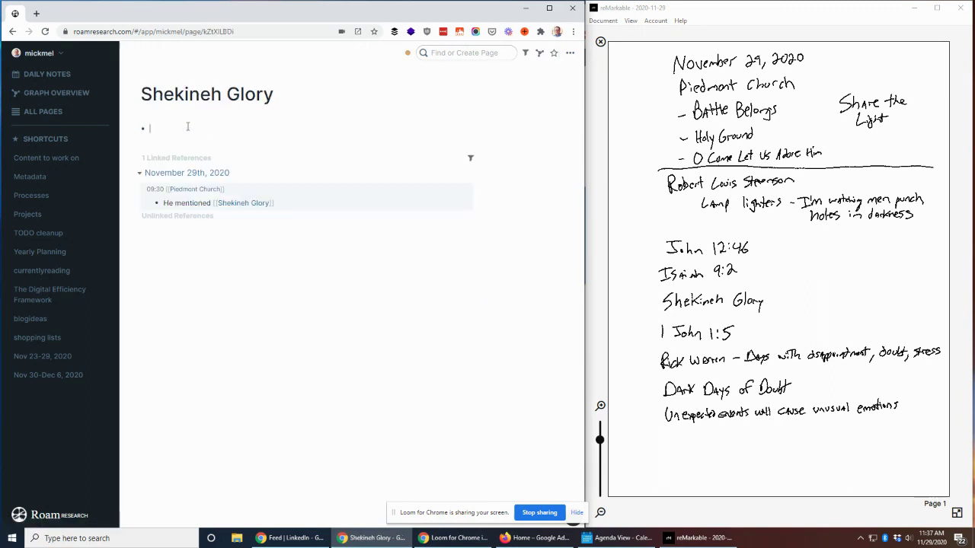
type("Shekinah Glory is a visible manifestation of God on earth, whose presence is portrayed through a natural occurrence. The word shekinah is a Hebrew name meaning \"dwelling\" or \"one who dwells.\" Shekinah Glory means \"He caused to dwell,\" referring to the divine presence of God.")
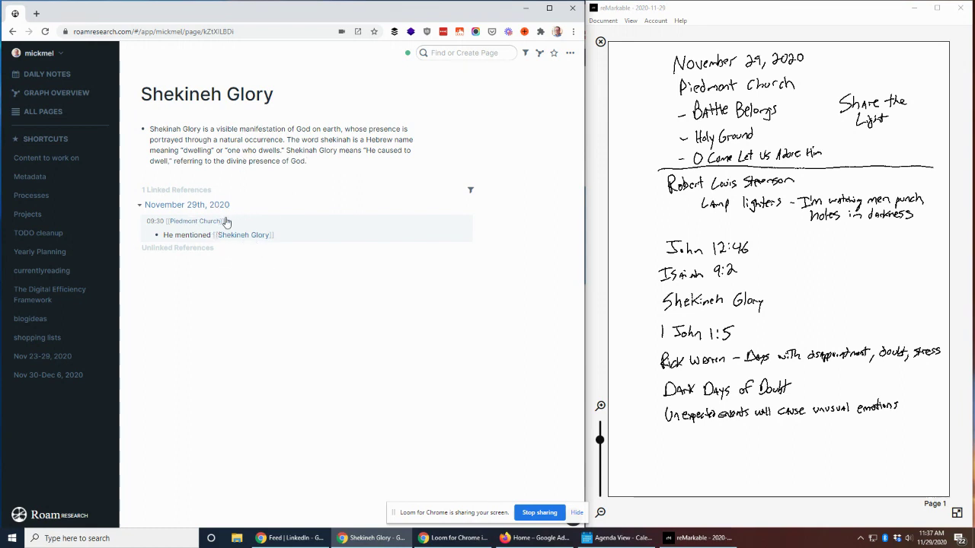
left_click(42, 74)
After the Shekineh Glory line, insert a ((1 John 1:5)) verse block reference with an empty bullet below.
left_click(299, 365)
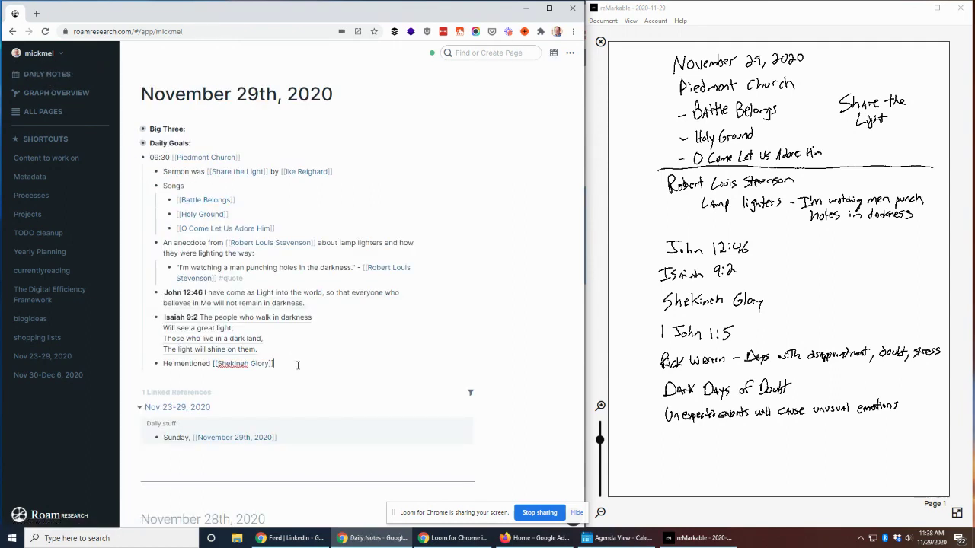
key("Return")
type("[[1 john")
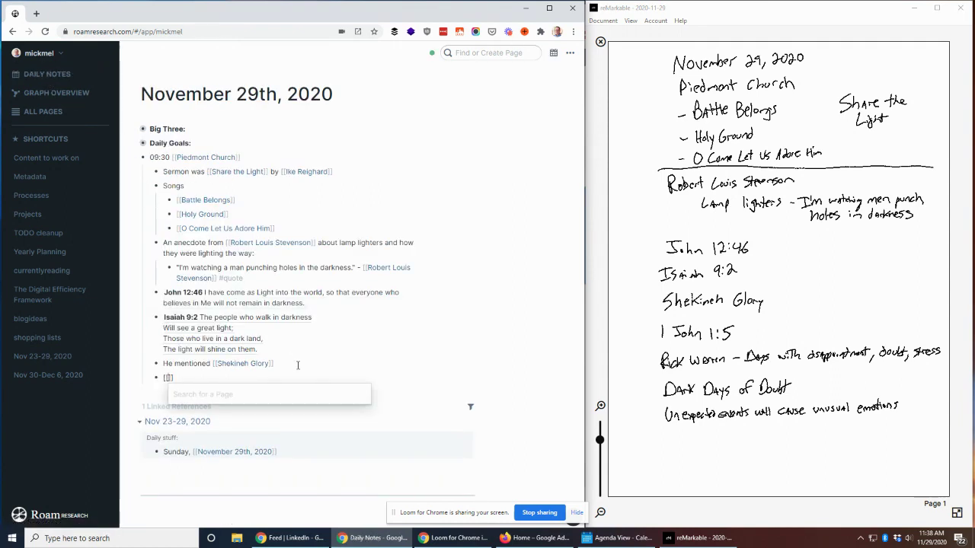
type(" 1")
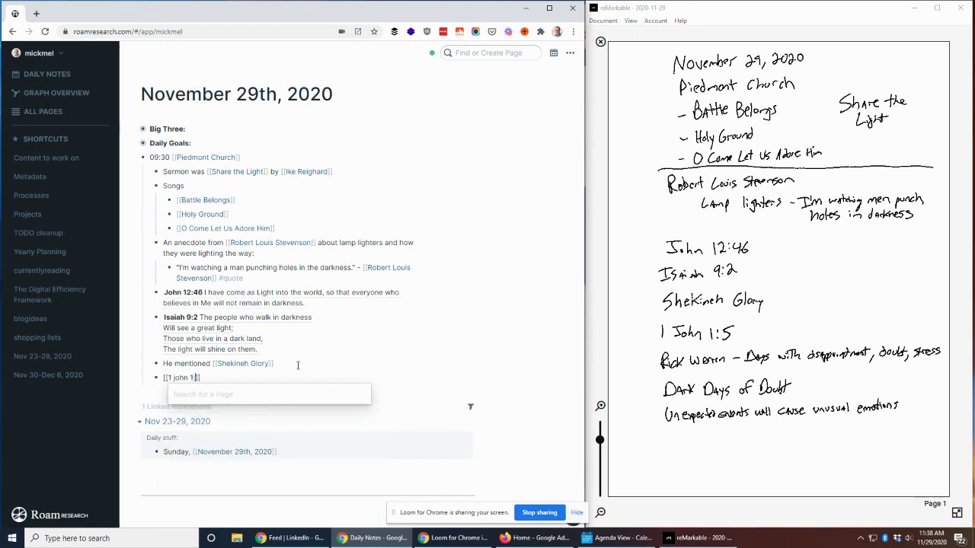
type(":5")
key("BackSpace")
key("BackSpace")
key("BackSpace")
key("BackSpace")
key("BackSpace")
key("BackSpace")
key("BackSpace")
key("BackSpace")
key("BackSpace")
key("BackSpace")
key("BackSpace")
key("BackSpace")
type("((1 john ")
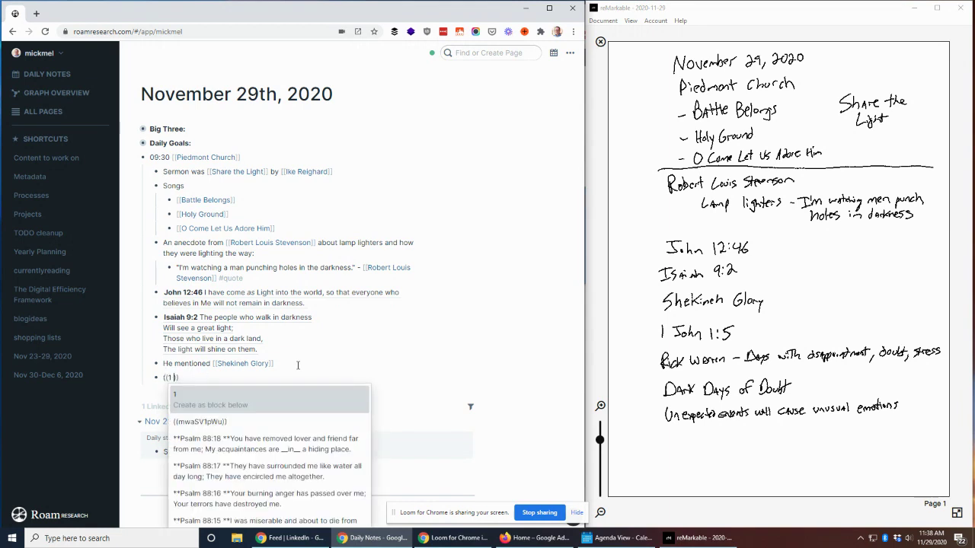
type("1:")
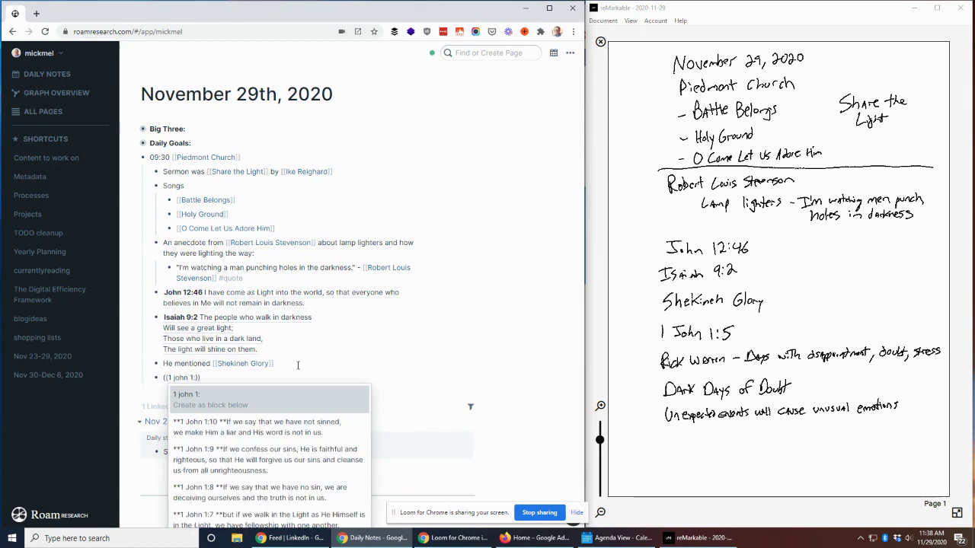
type("5")
key("Down")
key("Return")
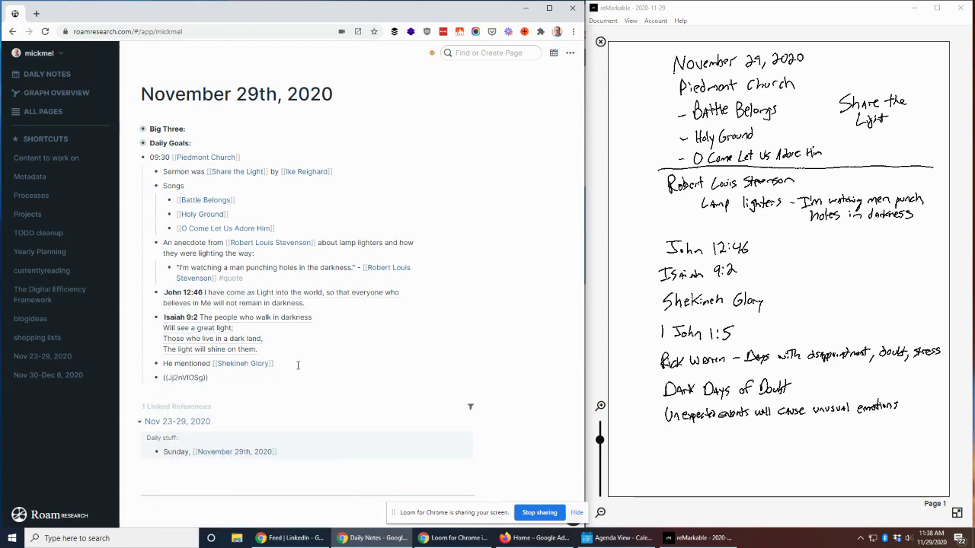
key("Return")
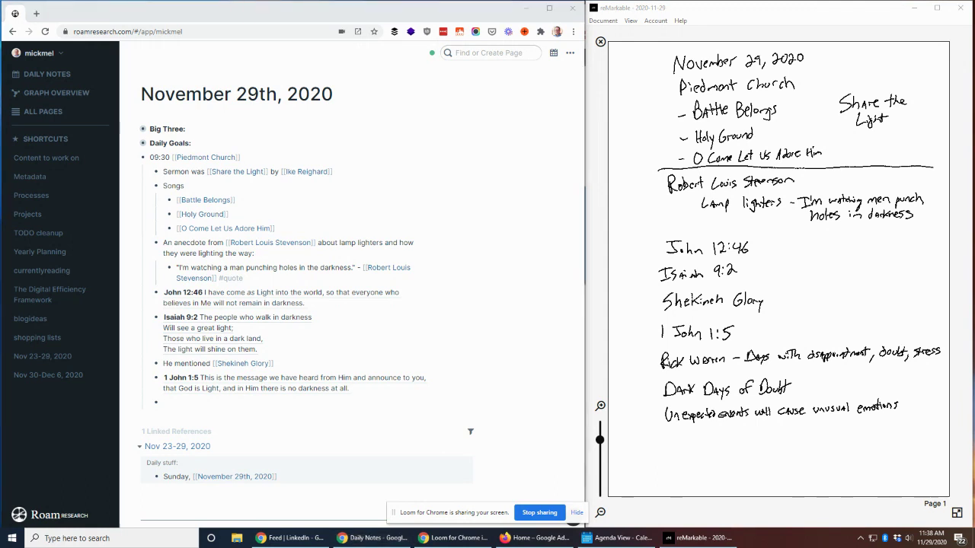
Paste the dark-days list and write 'He mentioned pieces of a sermon from [[Rick Warren]]'.
left_click(183, 404)
scroll(260, 353, "down", 2)
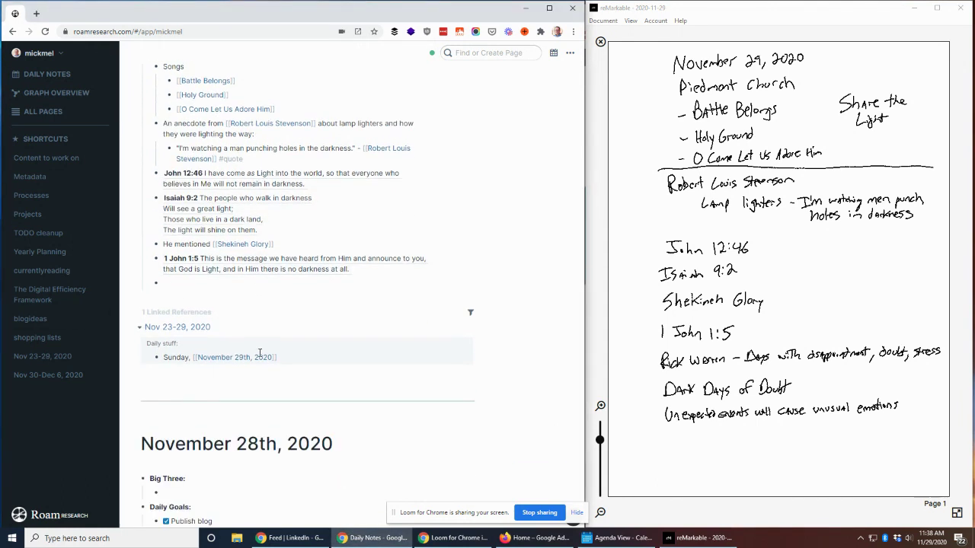
type("Rick Warren Dark Days of Disappointment Job 30:26 Dark Days of Distress Psalm 22:1 Dark Days of Doubt John 12:35 Dark Days of Depression Lamentations 3:19-20 Psalm 88:16")
type("He mentioned p")
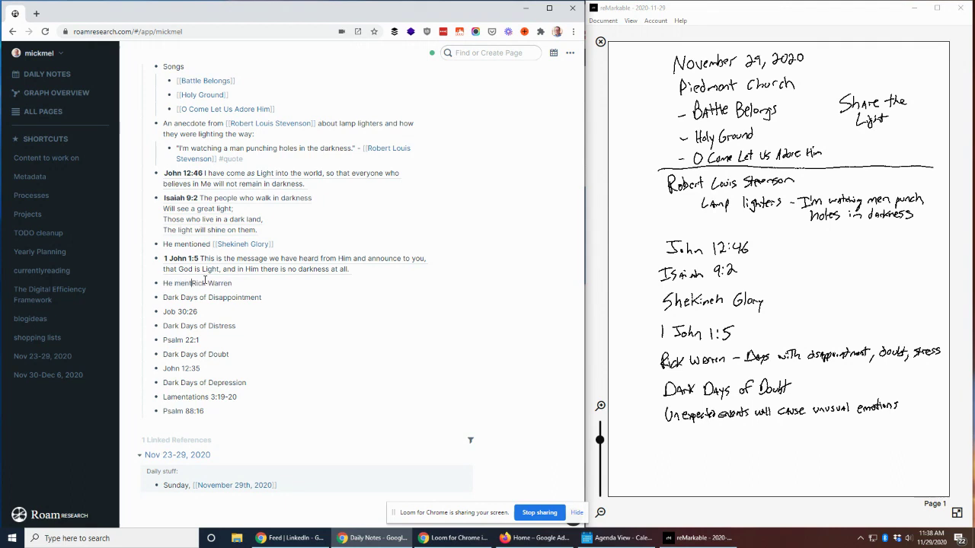
type("ieces of a sermon from")
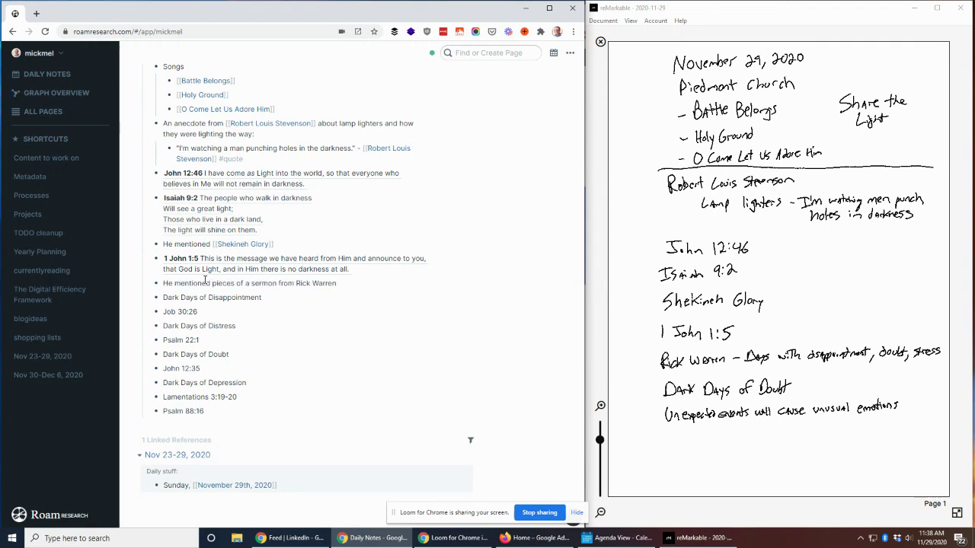
key("shift+End")
type("[[")
key("Escape")
Nest Dark Days of Disappointment under the sermon line, with Job 30:26 beneath it.
key("Down")
key("Tab")
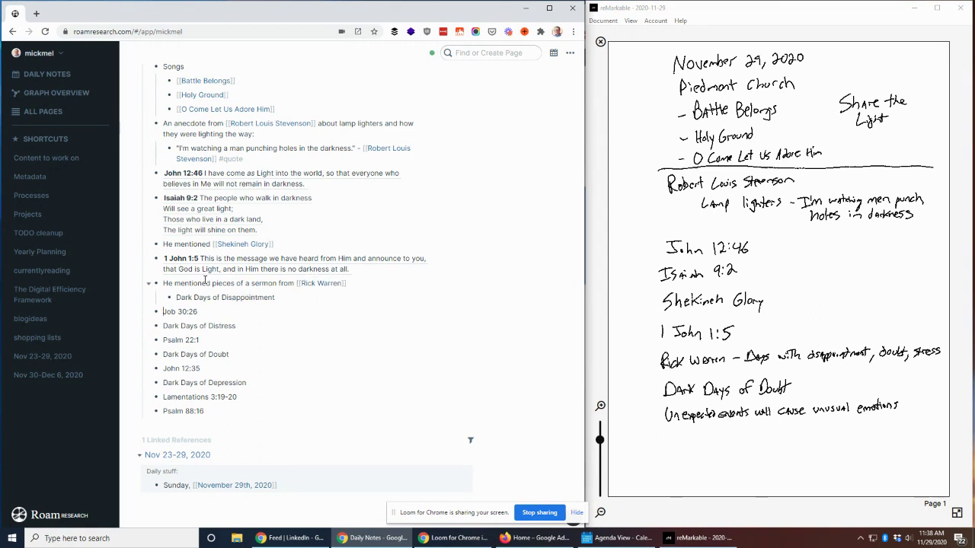
key("Tab")
key("Tab")
key("shift+End")
Replace the plain Job 30:26 line with a block reference to the Job 30:26 verse.
key("End")
key("Return")
type("((jo")
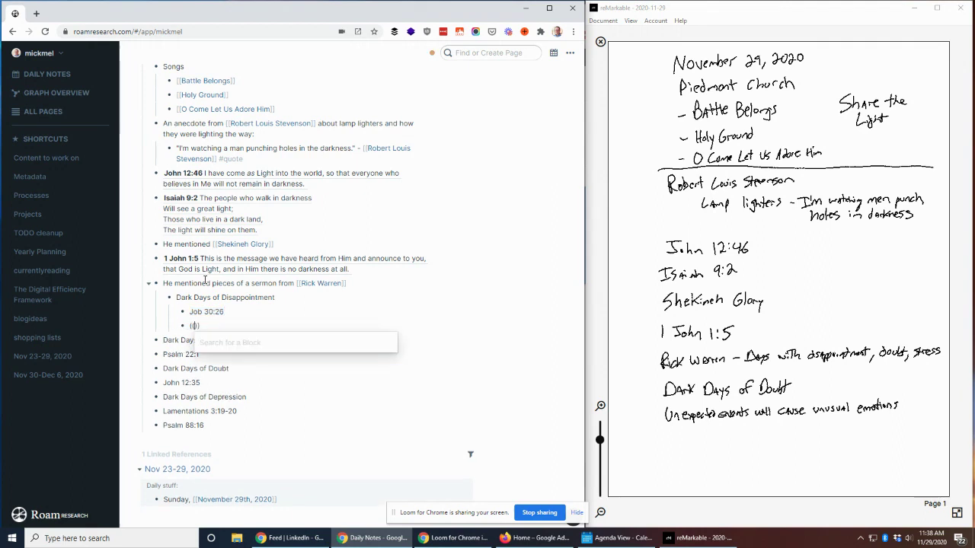
type("b 30:26")
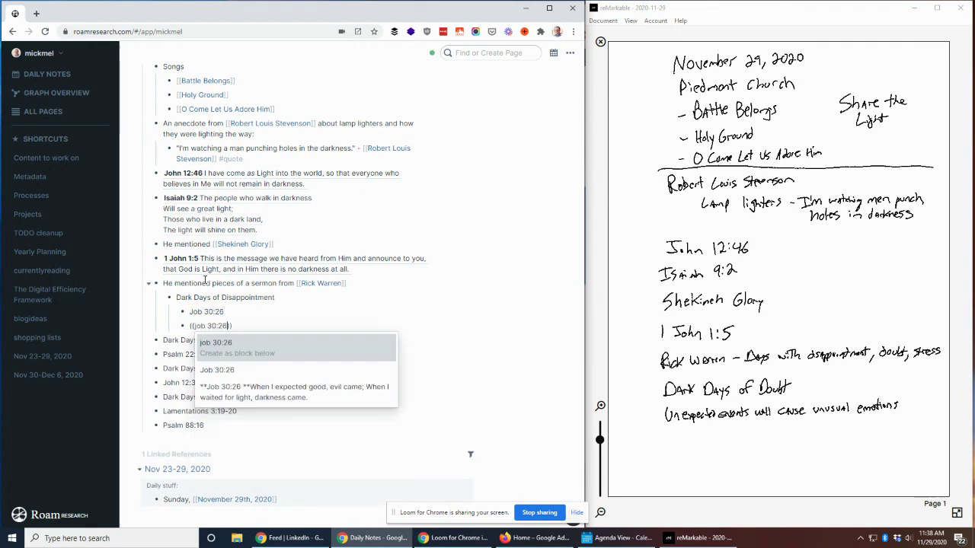
key("Down")
key("Down")
key("Return")
key("Up")
key("shift+Home")
key("BackSpace")
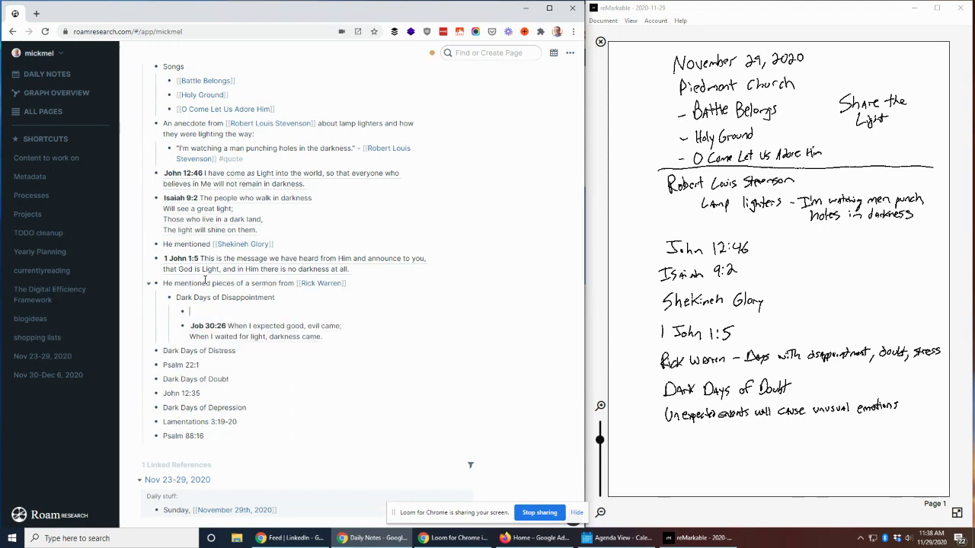
key("BackSpace")
Nest Dark Days of Distress under the sermon and add a Psalm 22:1 block reference beneath it.
key("Down")
key("Down")
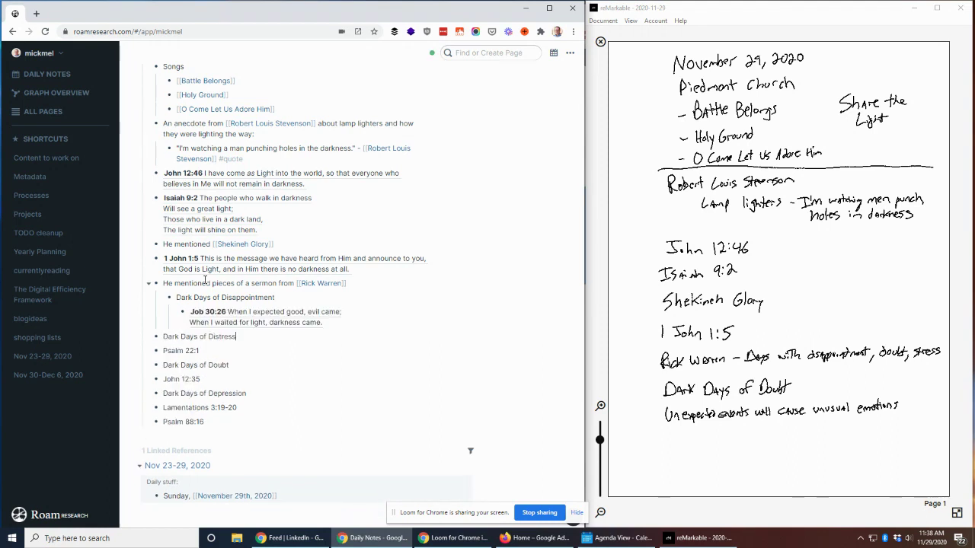
key("Tab")
key("Return")
type("((psal")
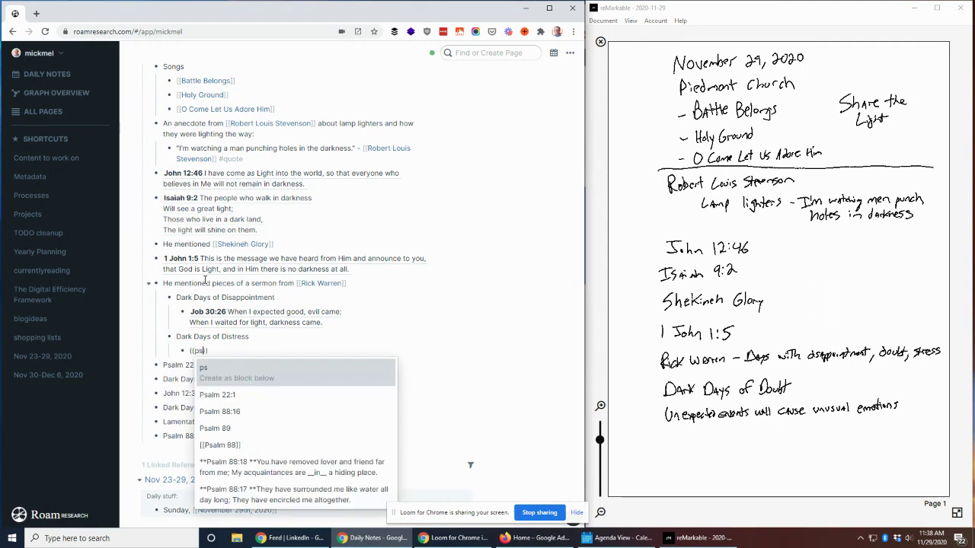
type("m 22:1")
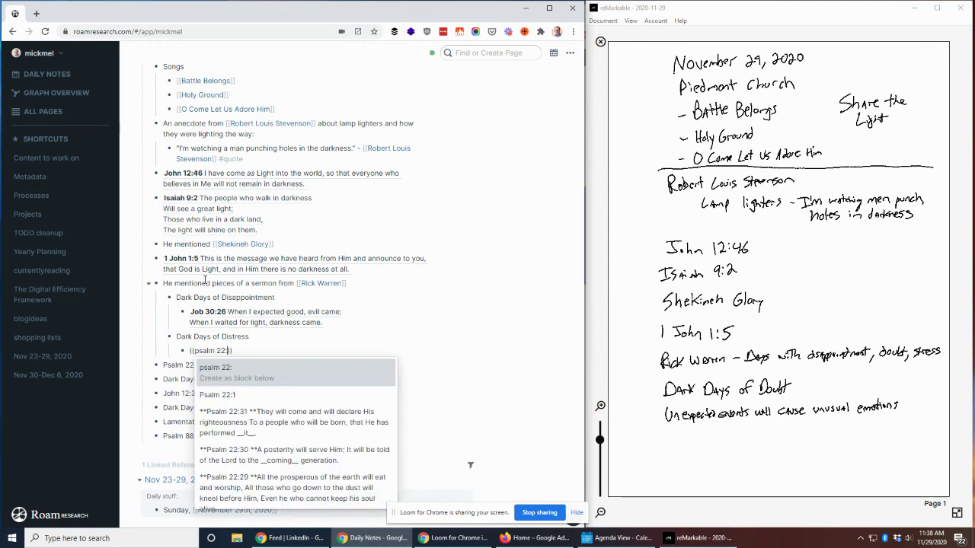
key("Down")
key("Down")
key("Down")
key("Down")
key("Down")
key("Down")
key("Down")
key("Down")
key("Down")
key("Down")
key("Down")
key("Down")
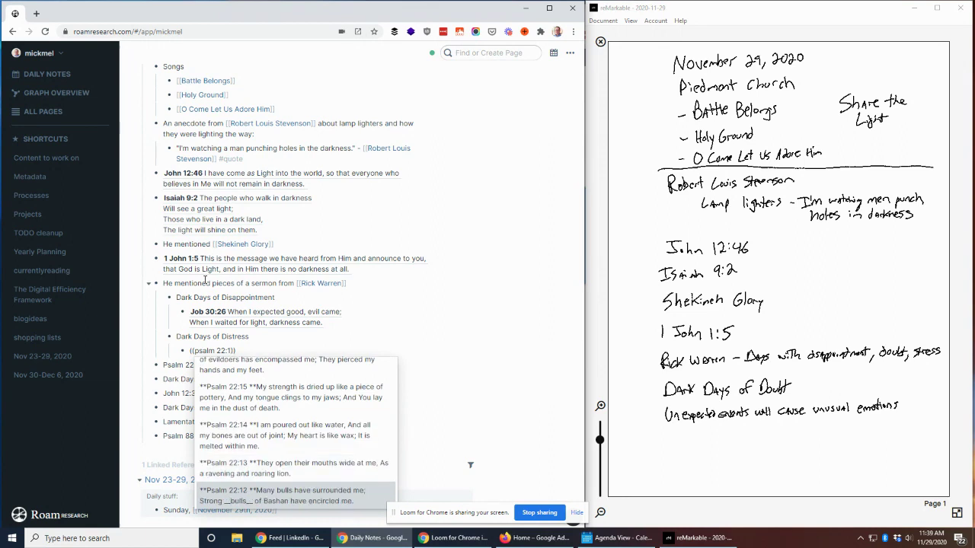
key("Return")
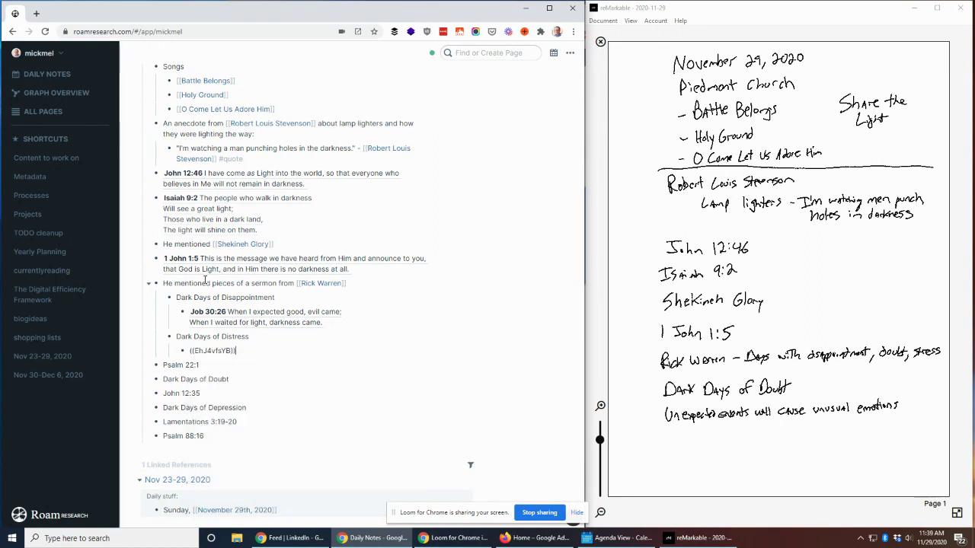
Nest Dark Days of Doubt with a John 12:35 block reference, removing the plain verse lines.
key("Down")
key("BackSpace")
key("Tab")
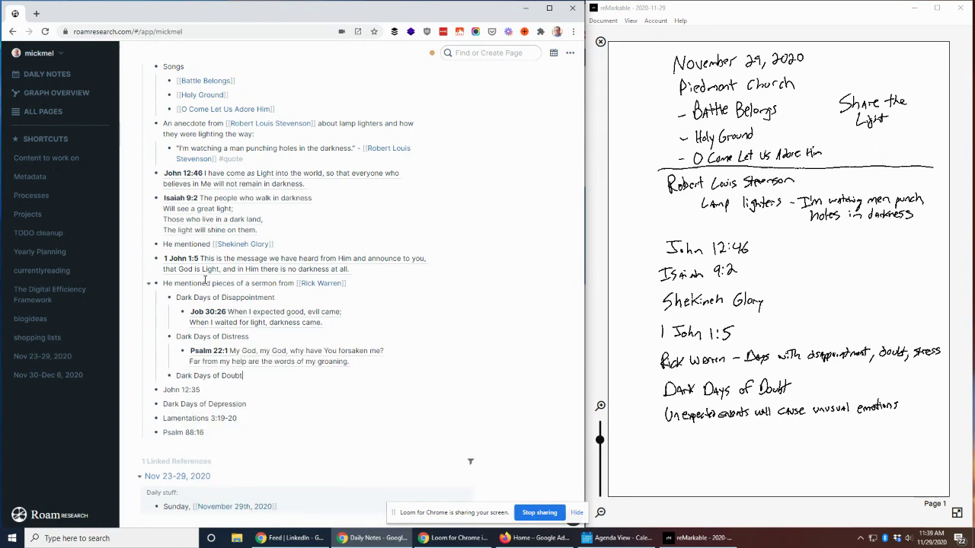
key("Return")
key("Tab")
type("((john")
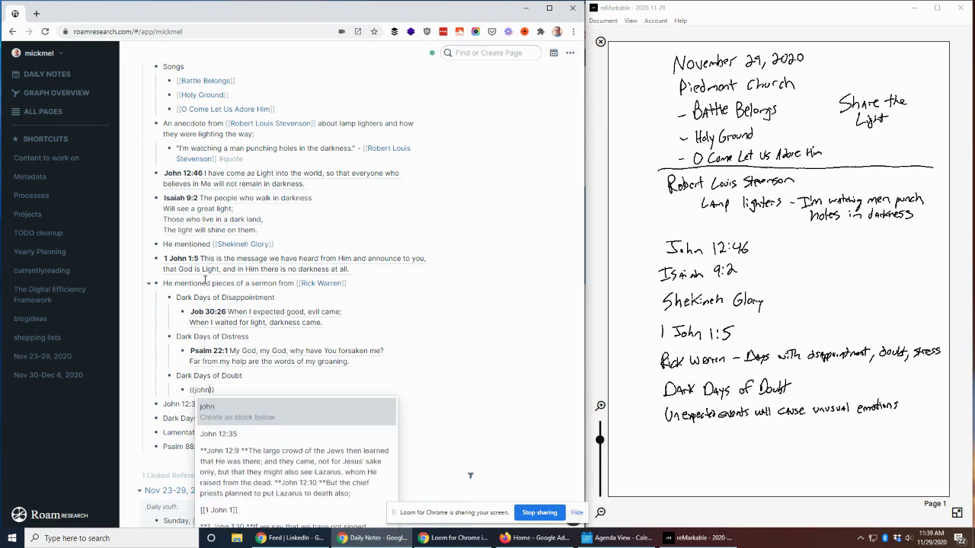
type(" 12:35")
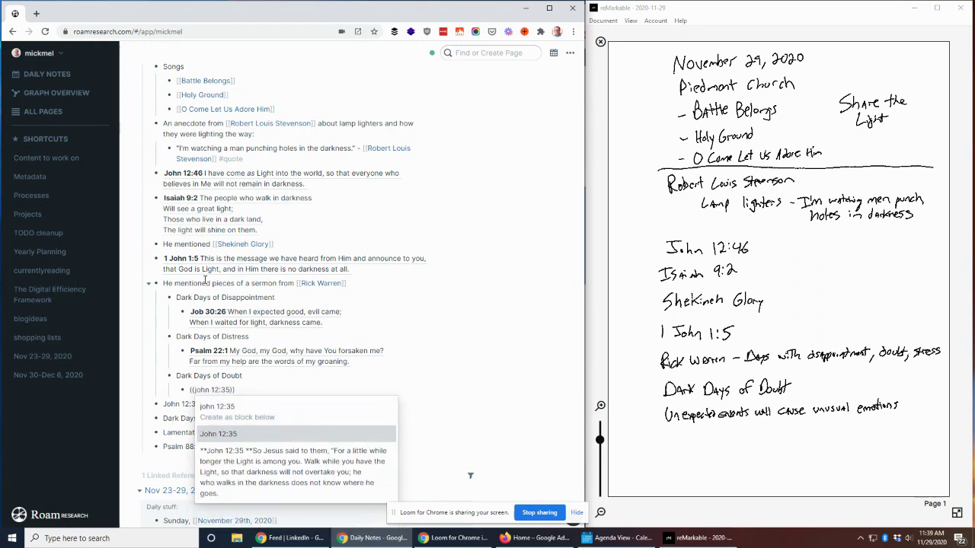
key("Return")
key("Return")
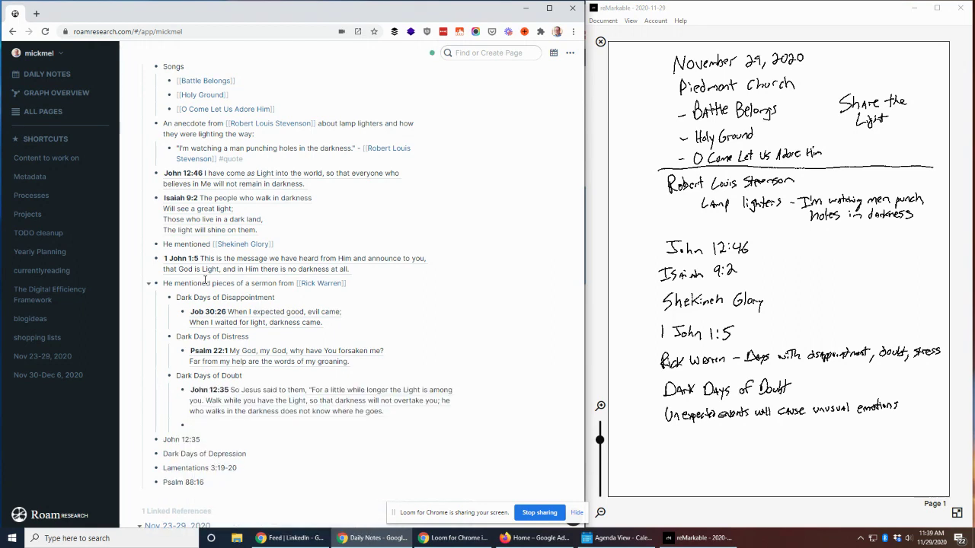
key("shift+End")
key("BackSpace")
Nest Dark Days of Depression with block references to Lamentations 3:19 and 3:20.
key("Delete")
key("Delete")
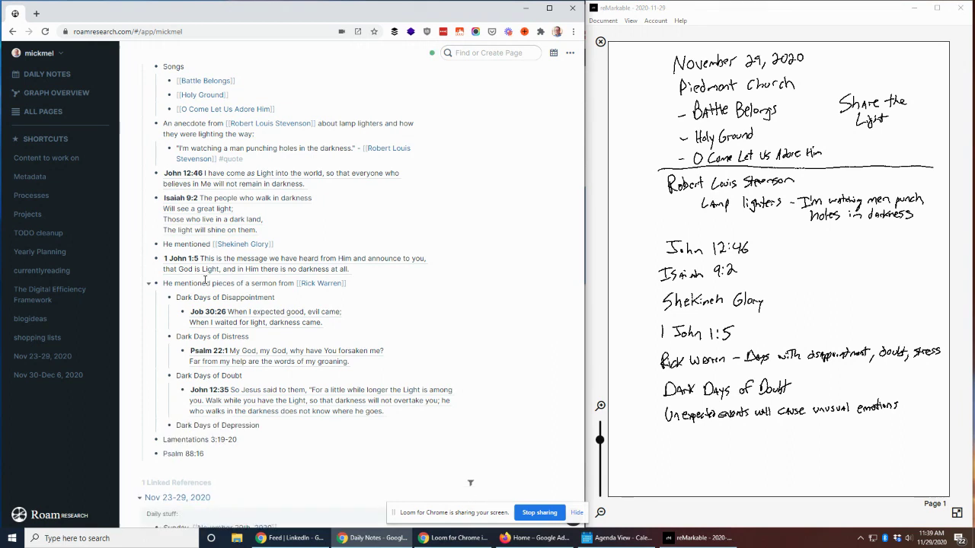
key("Return")
key("Tab")
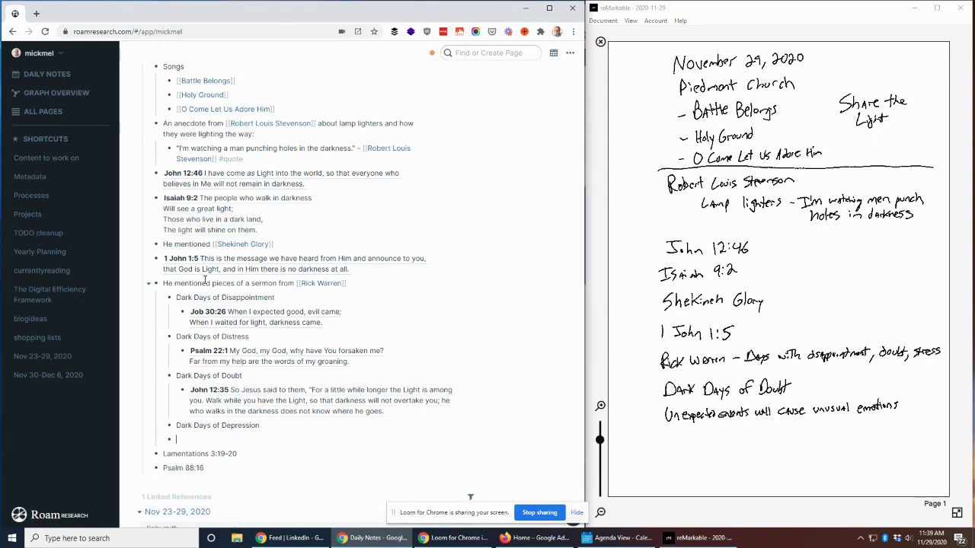
type("((lam")
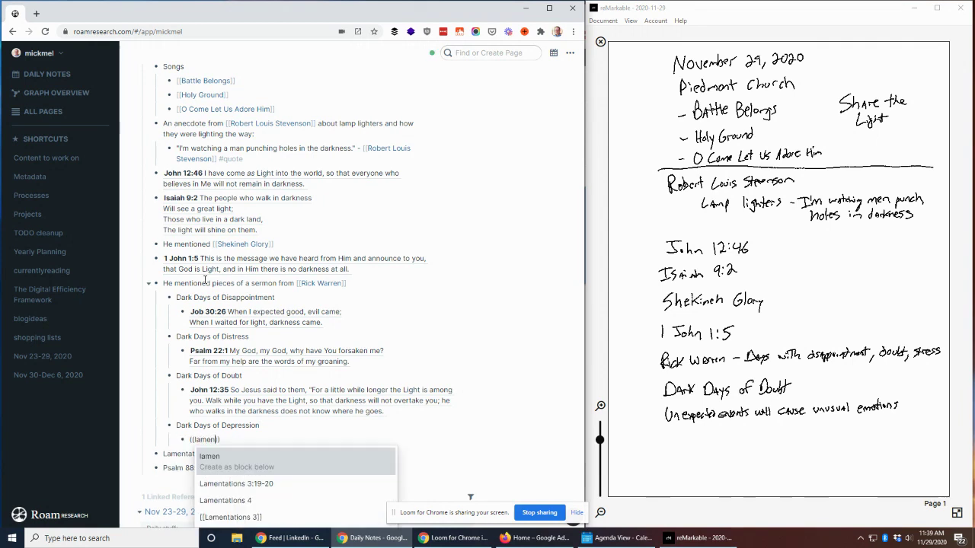
type("entation")
key("Down")
key("Down")
key("Return")
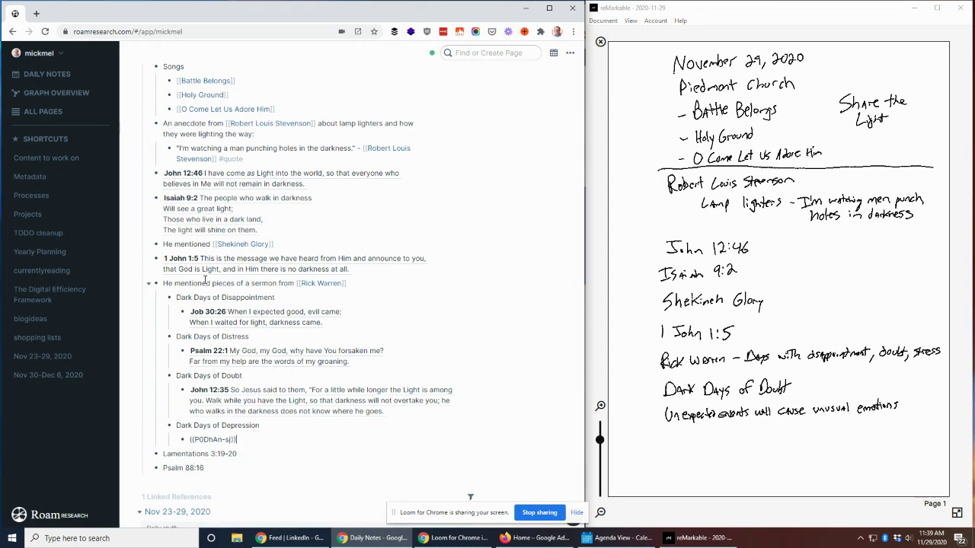
key("Return")
type("((lamen")
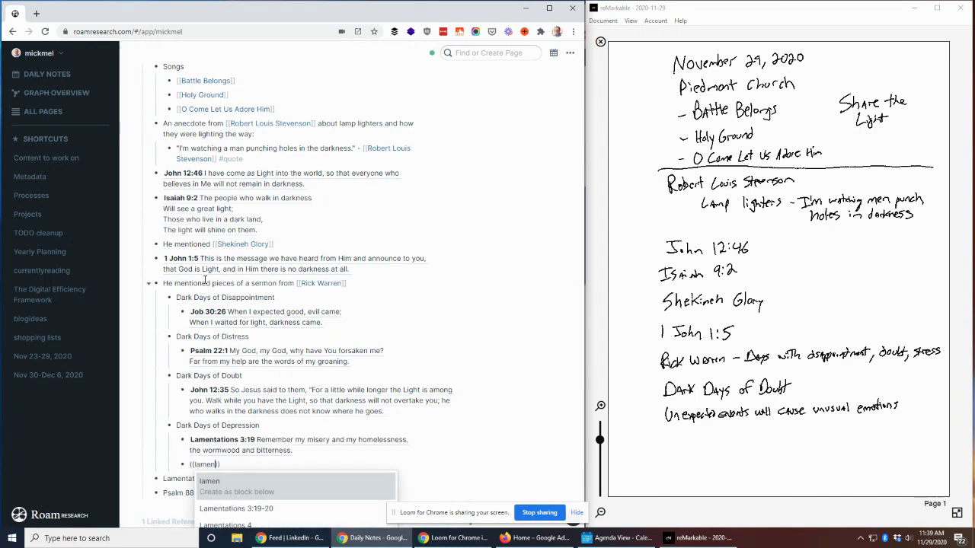
type("tation 3:20")
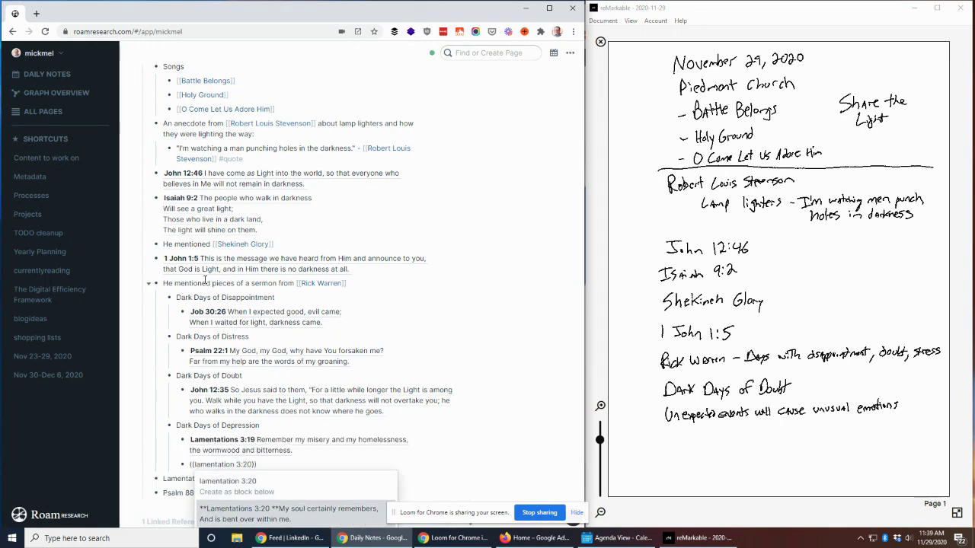
key("Return")
scroll(297, 343, "down", 2)
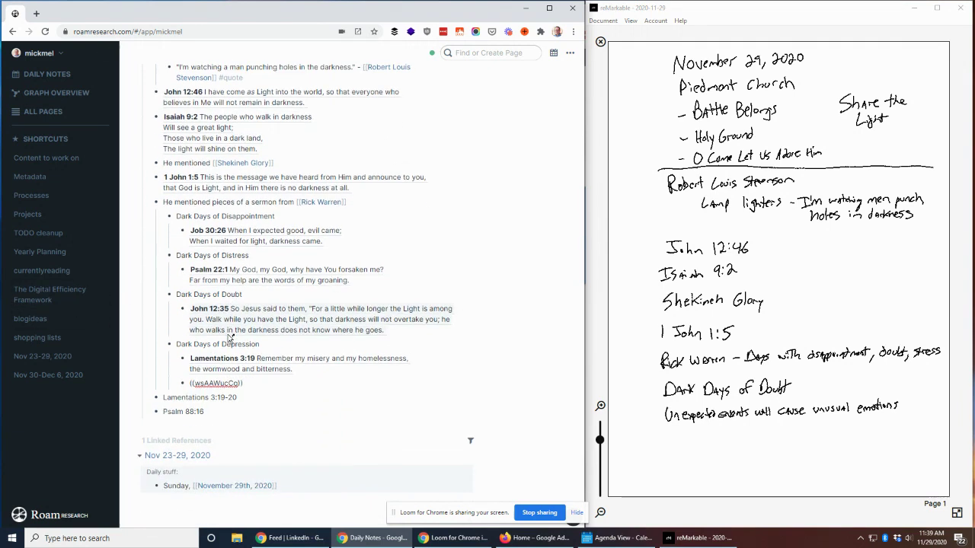
left_click(294, 323)
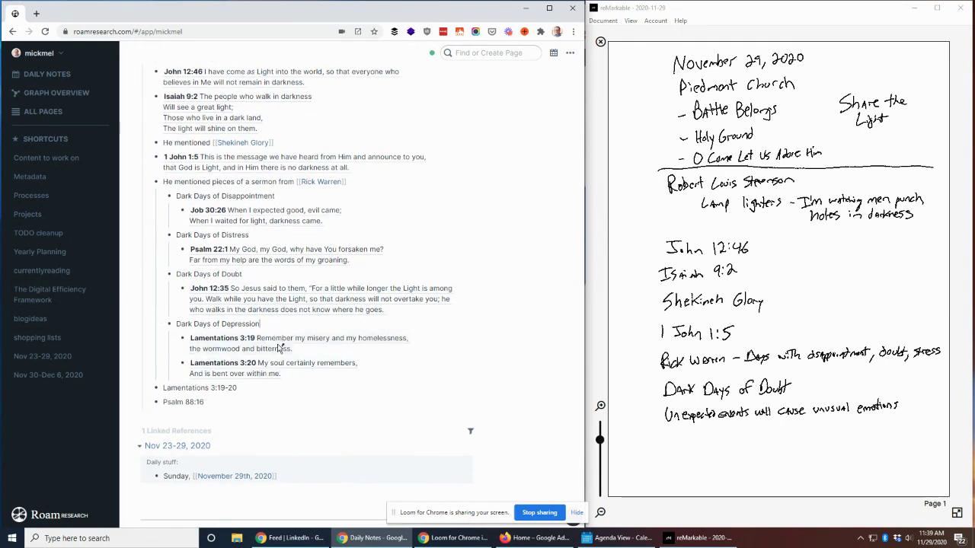
left_click(246, 389)
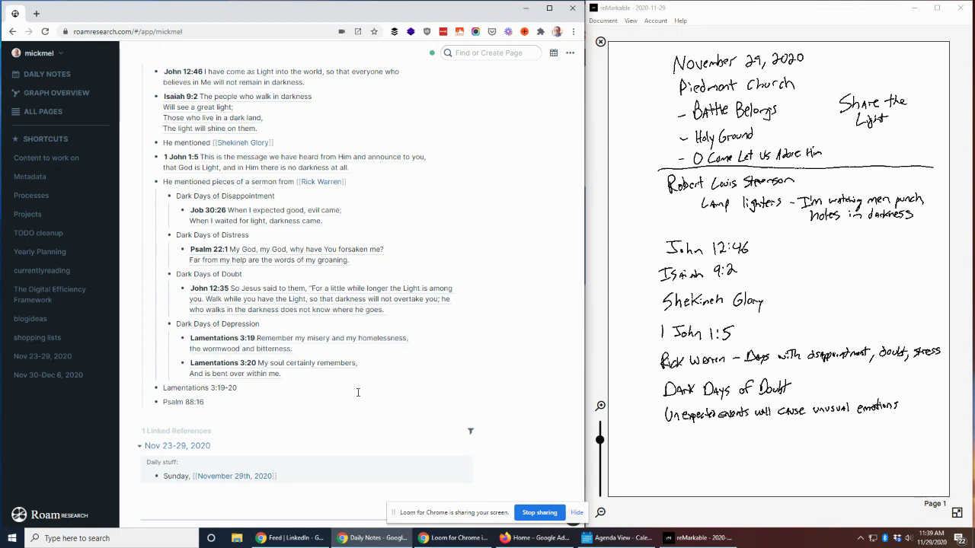
Delete the plain Lamentations 3:19-20 line.
key("shift+Home")
key("BackSpace")
key("Delete")
key("Tab")
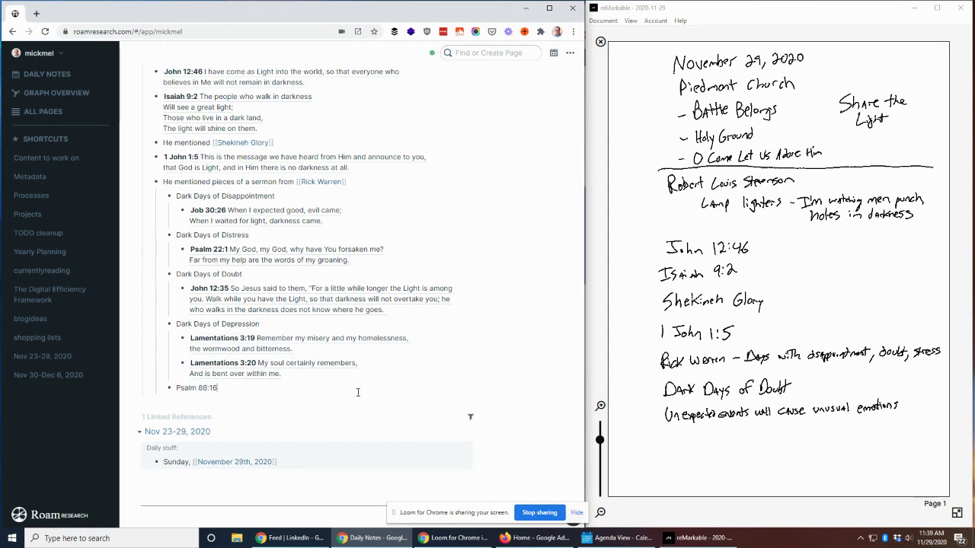
Add a Psalm 88:16 block reference under Dark Days of Depression and delete the plain Psalm 88:16 line.
key("Tab")
key("Return")
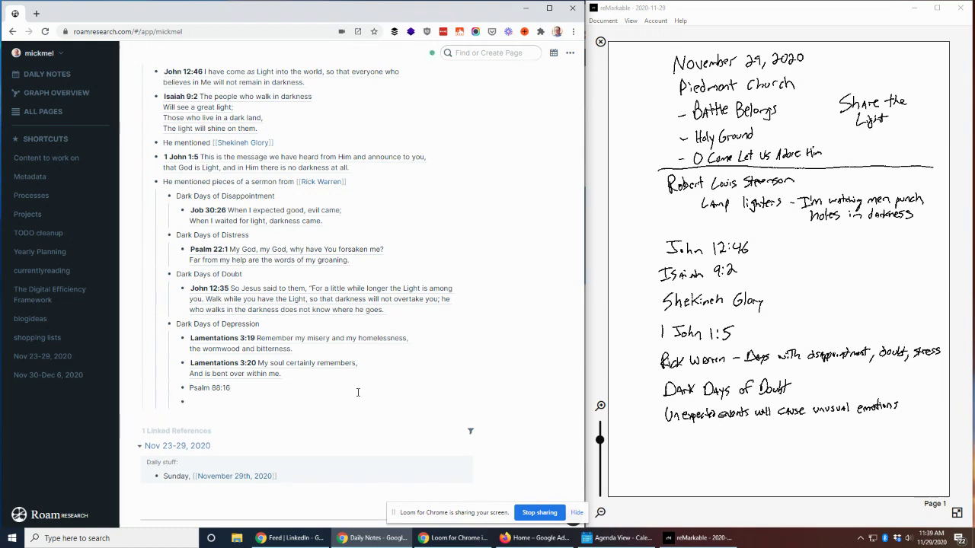
type("((psalm 88:1")
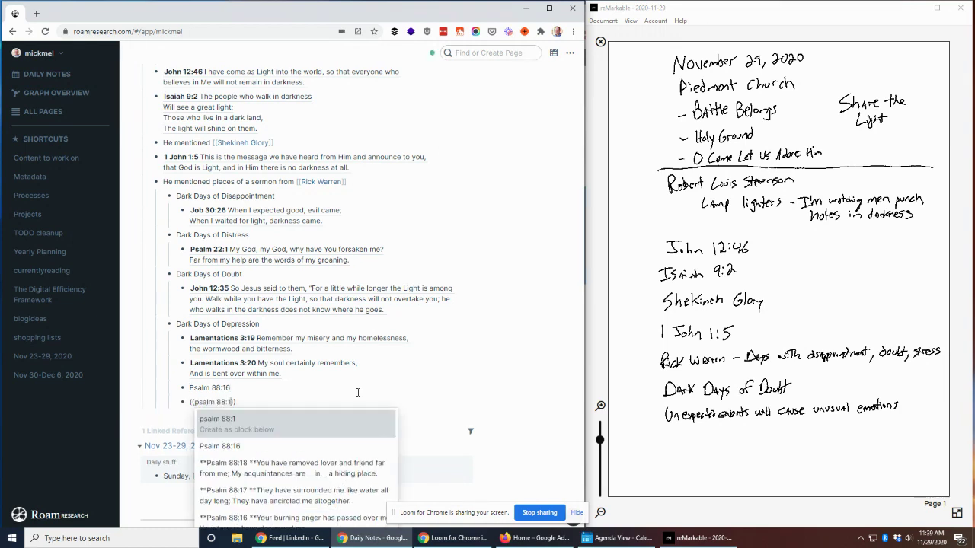
type("6")
key("Down")
key("Return")
key("Up")
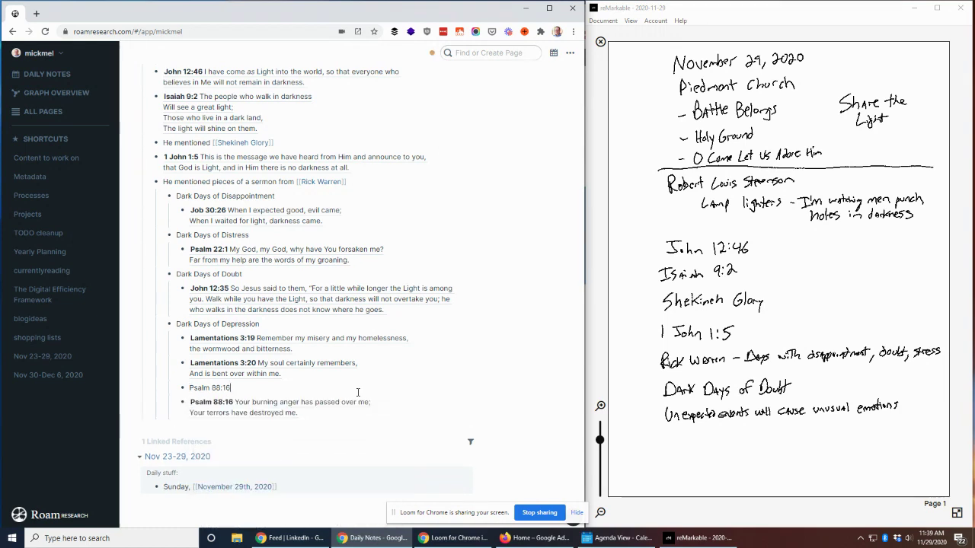
key("ctrl+a")
key("BackSpace")
key("BackSpace")
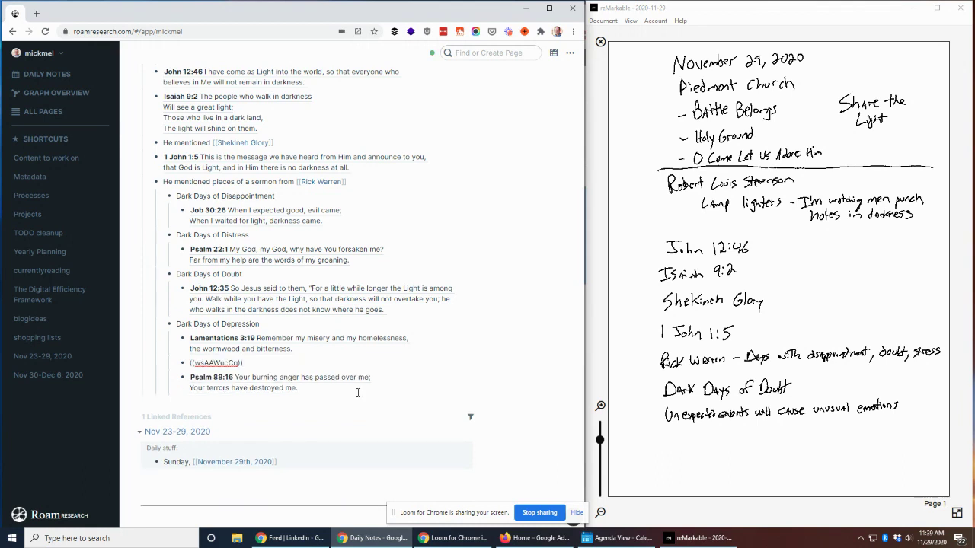
Add an outdented bullet reading 'Dark Days of Doubt' after the Psalm 88:16 verse.
key("Up")
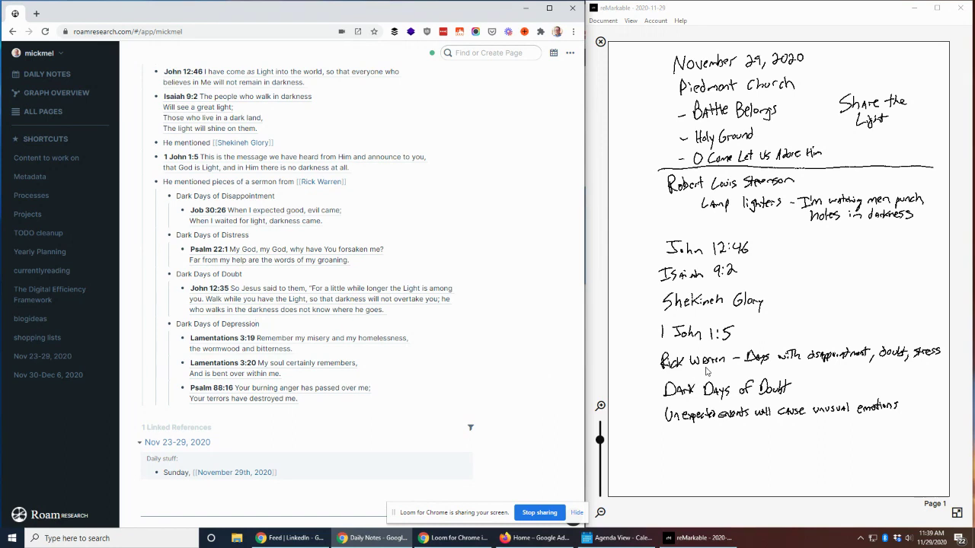
left_click(310, 395)
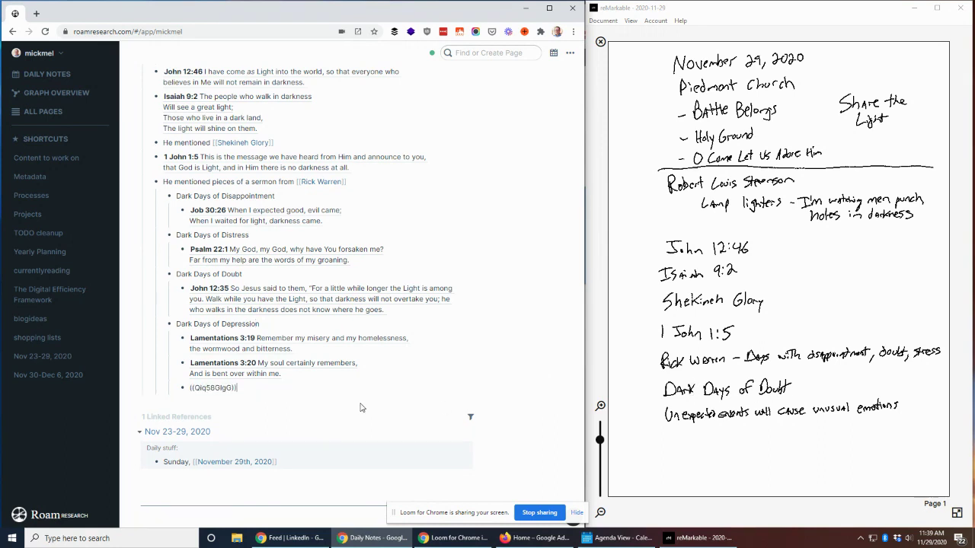
key("Return")
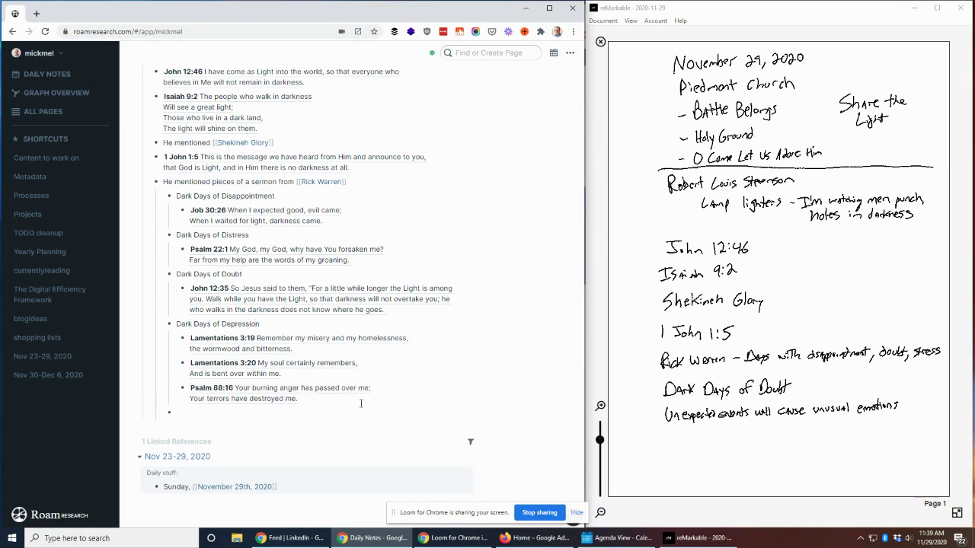
key("shift+Tab")
type("Dark Days of Doubt")
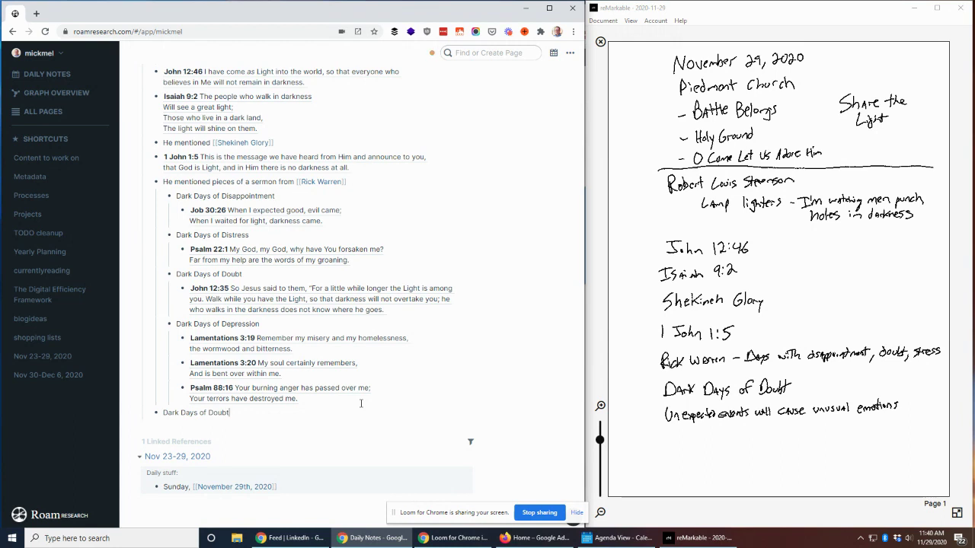
Add the nested line 'Unexpected events will cause unusual emotions.' under Dark Days of Doubt.
key("Return")
type("Une")
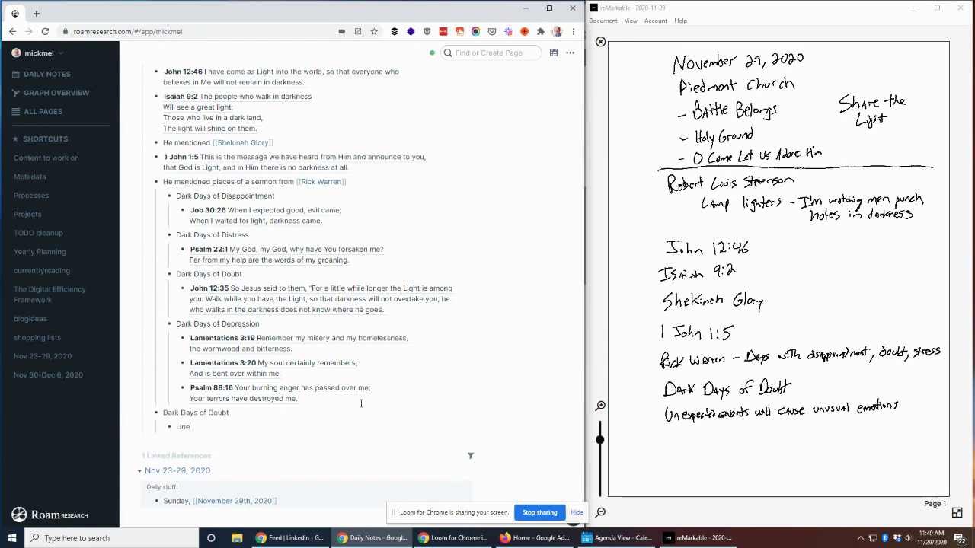
type("xpected events wil")
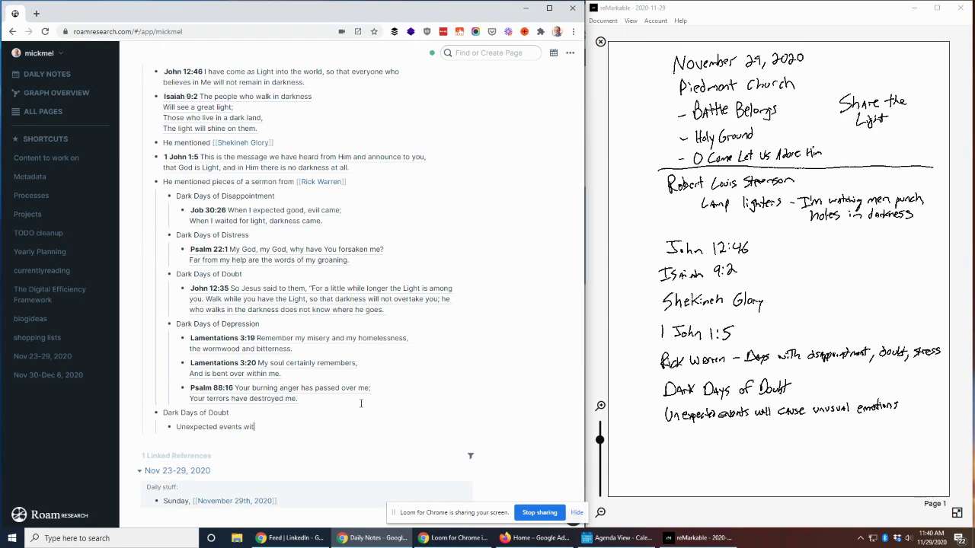
type("l cause unusual emotions.")
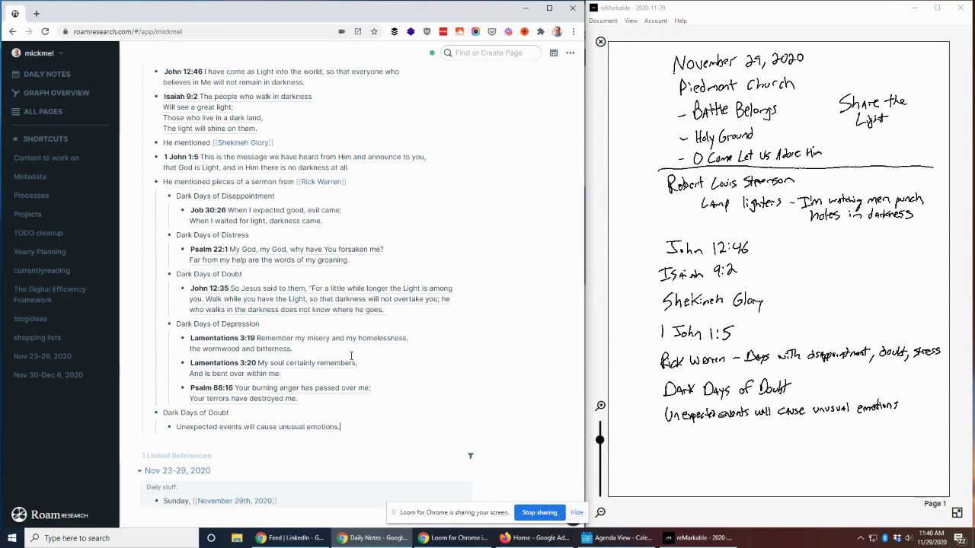
scroll(308, 254, "up", 2)
left_click(244, 296)
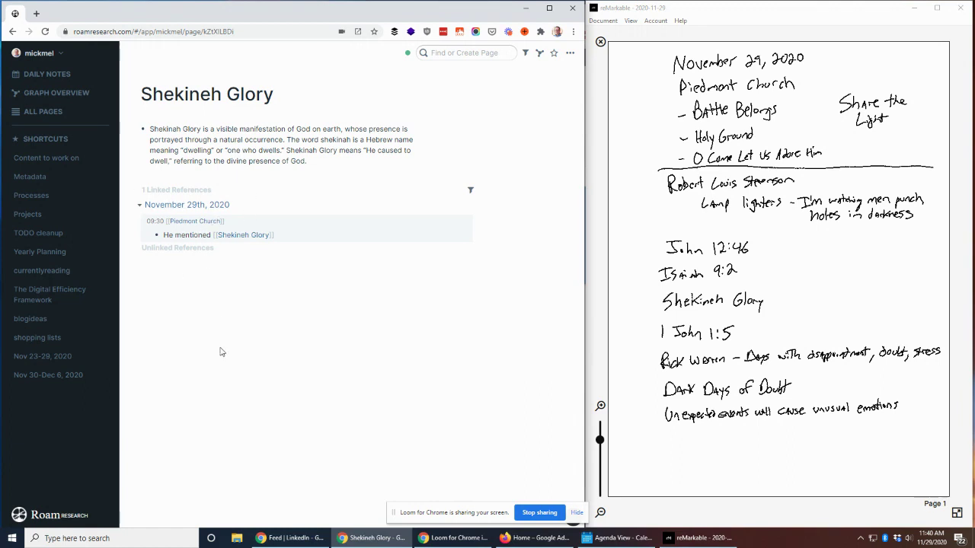
left_click(66, 76)
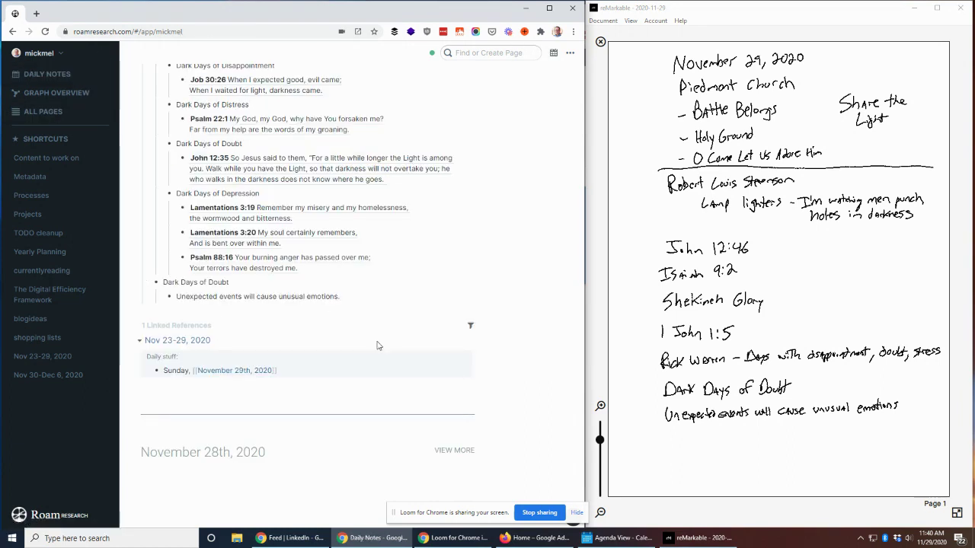